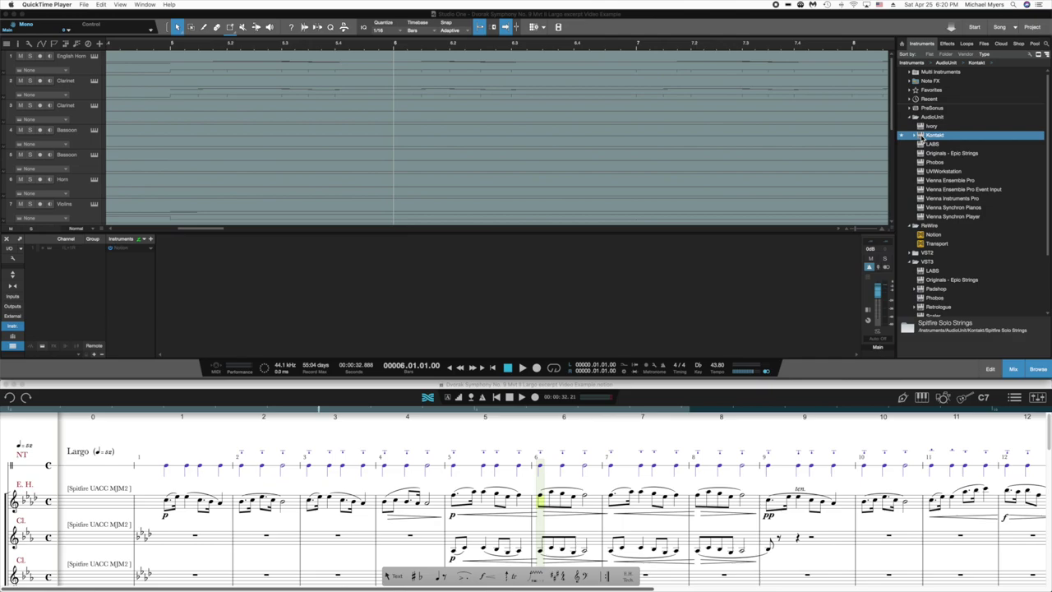
- Drop Kontakt onto the English Horn track and pick Cor Anglais from the Spitfire Studio Woodwinds instruments
{"action": "left_click_drag", "start_coordinate": [921, 138], "coordinate": [82, 71]}
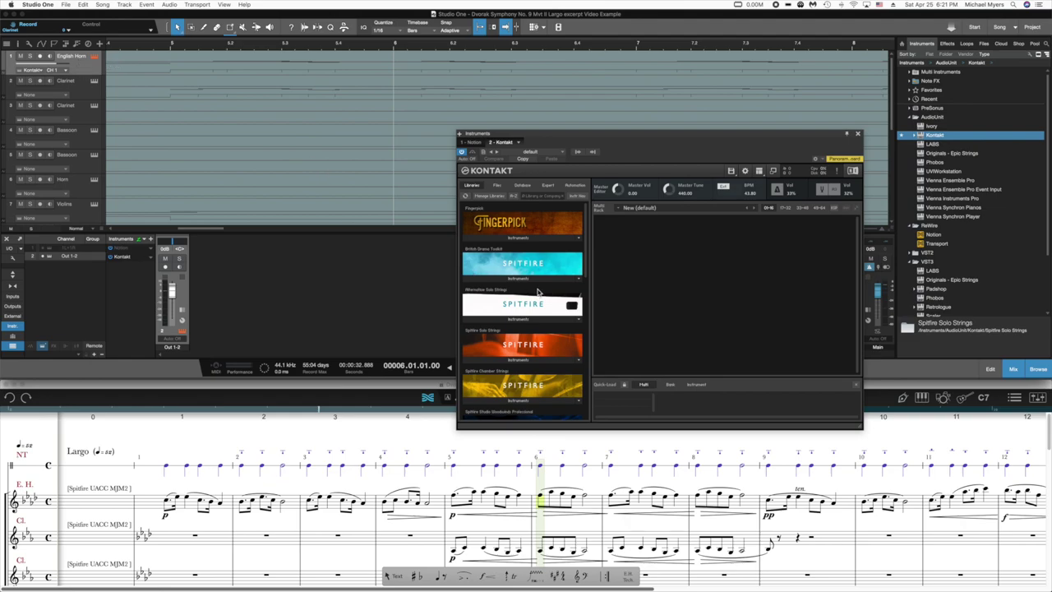
{"action": "scroll", "coordinate": [538, 291], "scroll_direction": "down", "scroll_amount": 5}
{"action": "scroll", "coordinate": [538, 292], "scroll_direction": "down", "scroll_amount": 2}
{"action": "scroll", "coordinate": [538, 291], "scroll_direction": "up", "scroll_amount": 2}
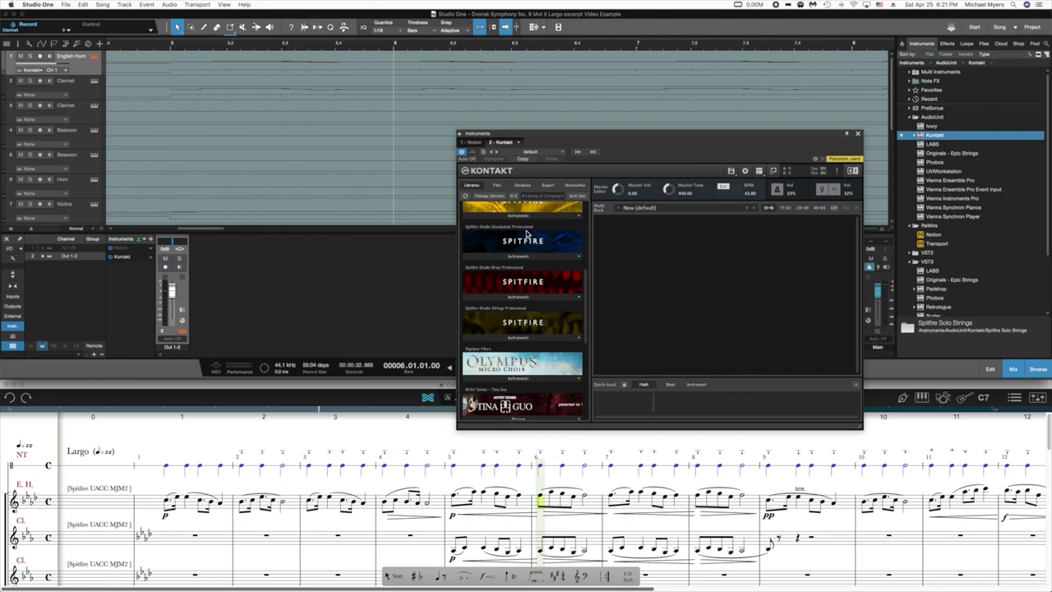
{"action": "left_click", "coordinate": [524, 256]}
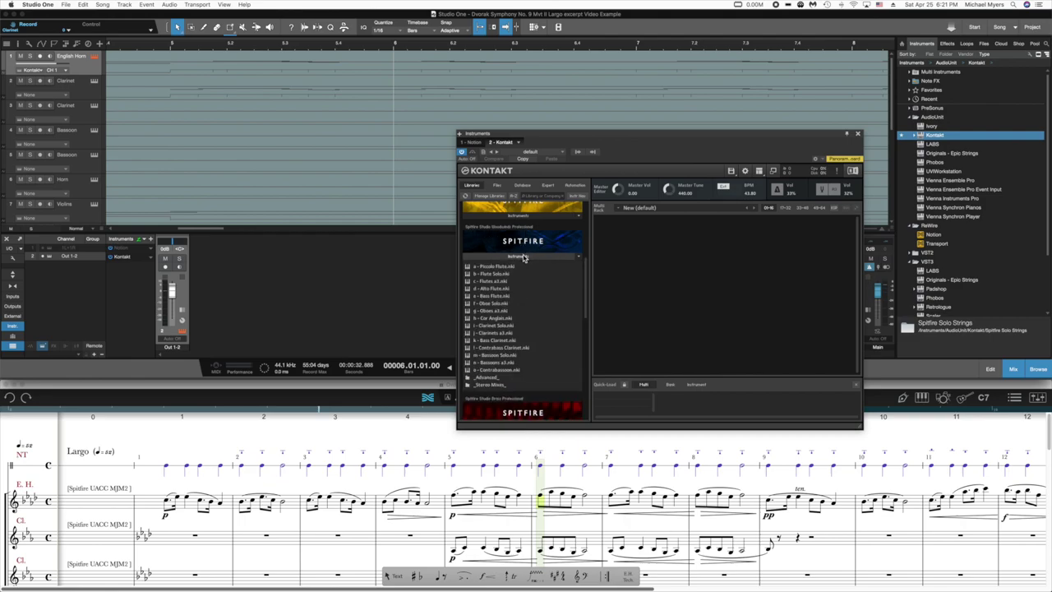
{"action": "left_click", "coordinate": [495, 319]}
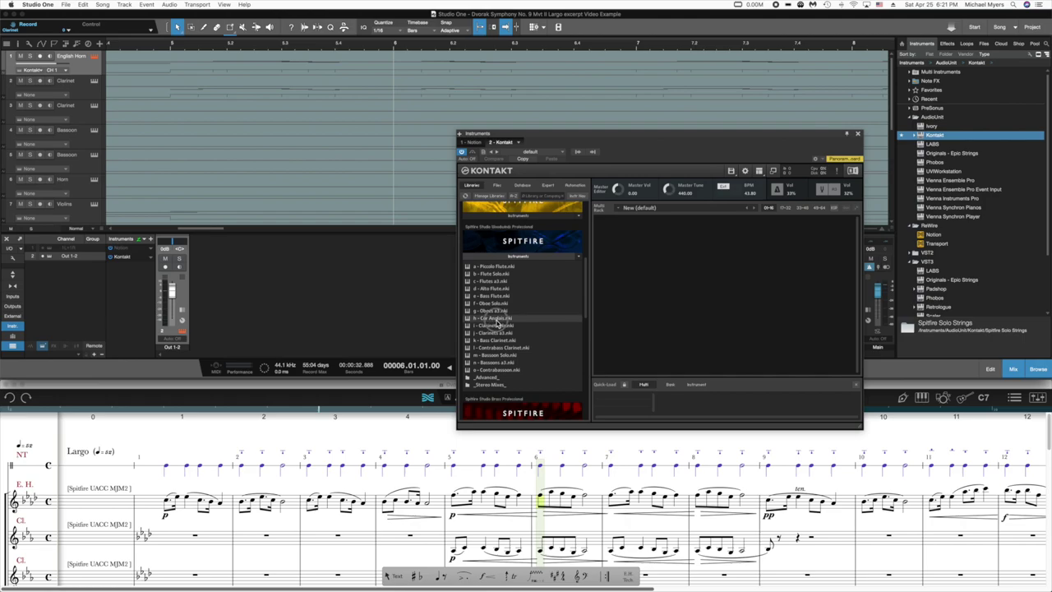
- Load h - Cor Anglais.nki, set its articulations to Locked to UACC, and start playback
{"action": "double_click", "coordinate": [495, 321]}
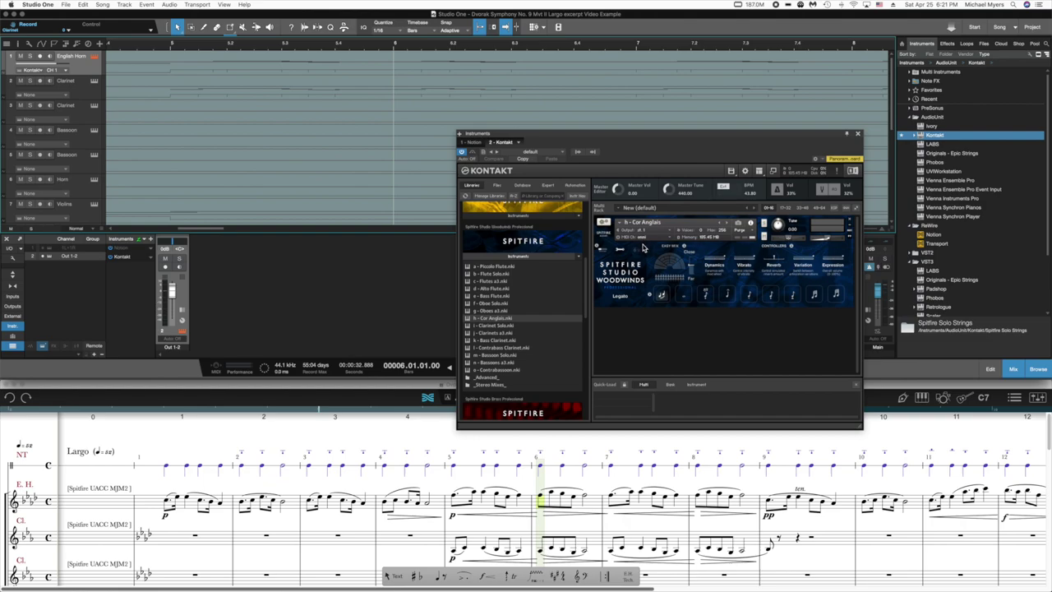
{"action": "left_click", "coordinate": [622, 249]}
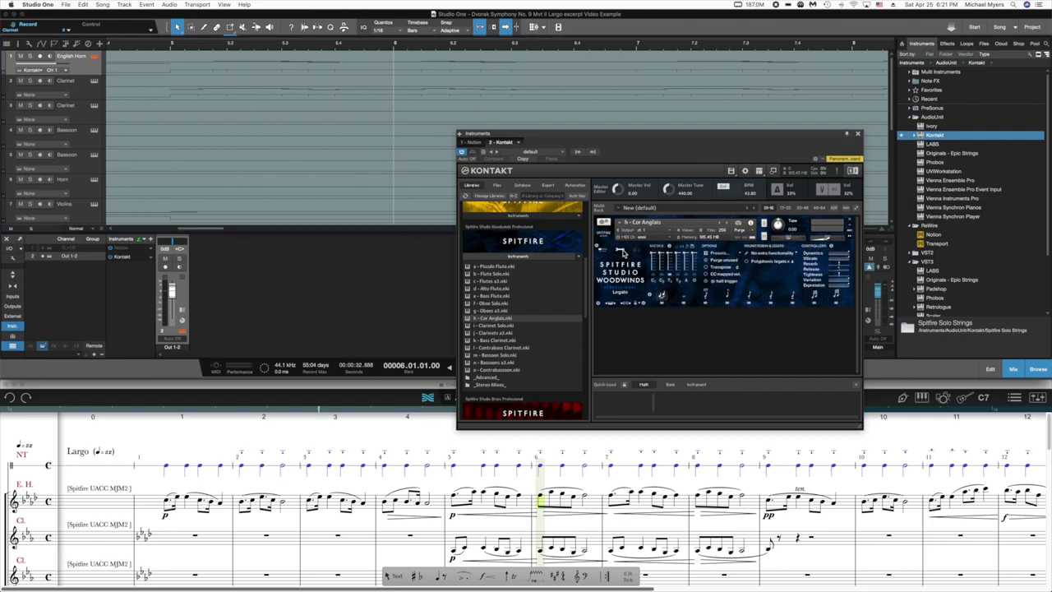
{"action": "left_click", "coordinate": [639, 305]}
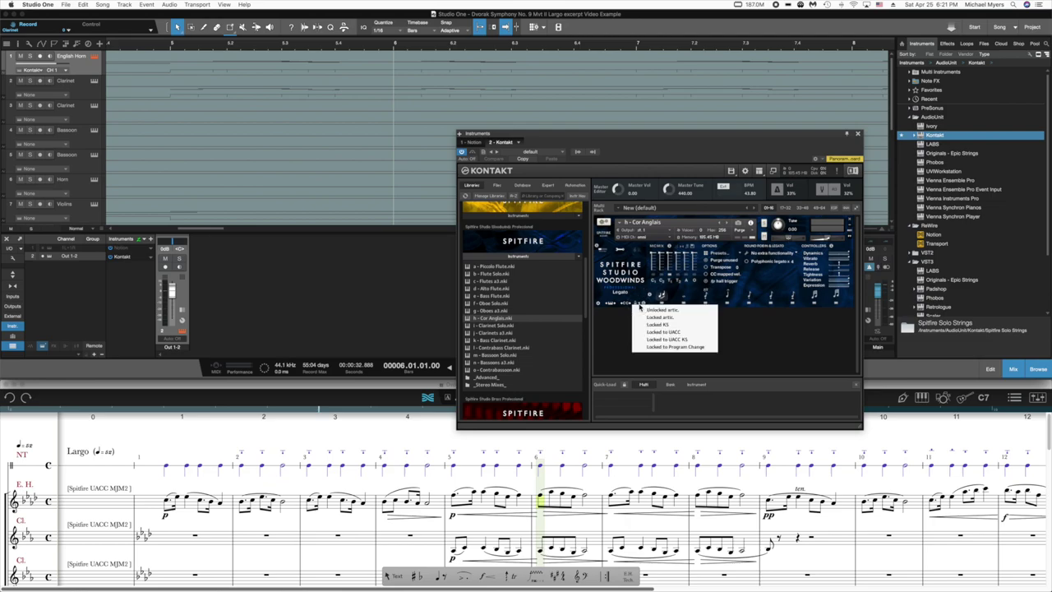
{"action": "left_click", "coordinate": [687, 334]}
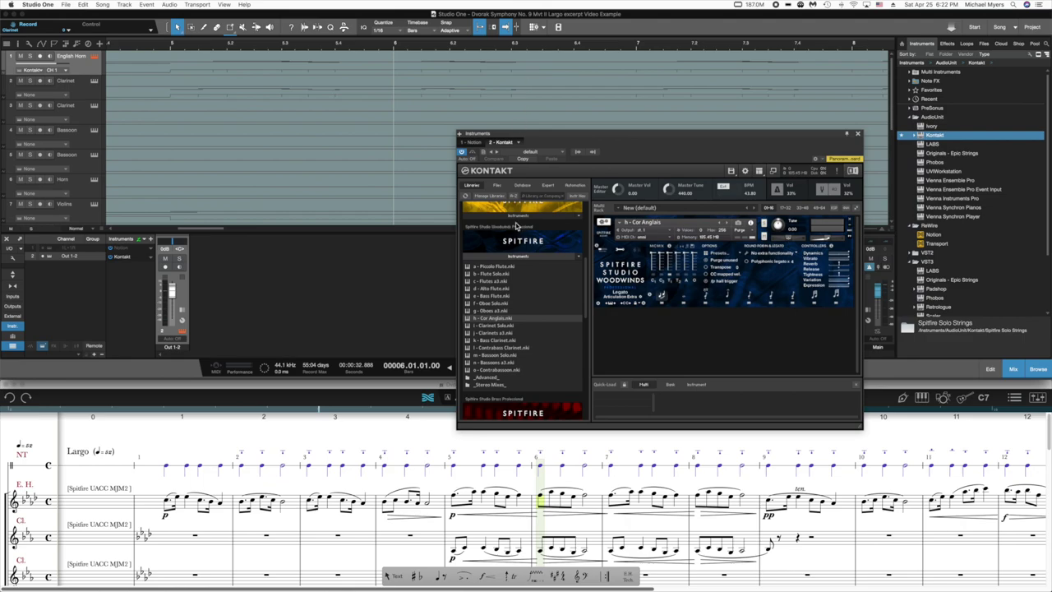
{"action": "key", "text": "space"}
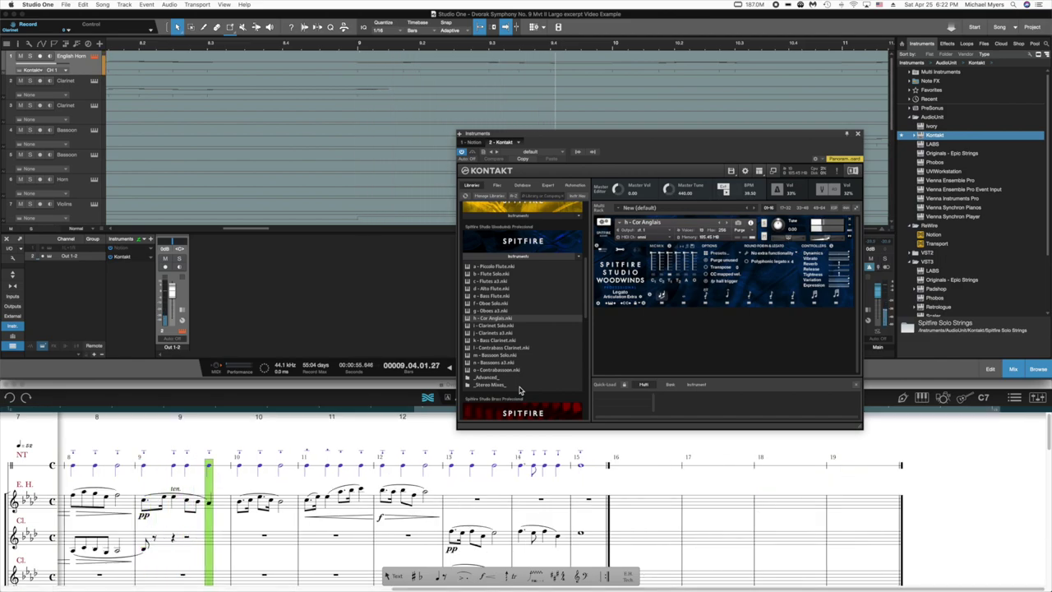
{"action": "key", "text": "space"}
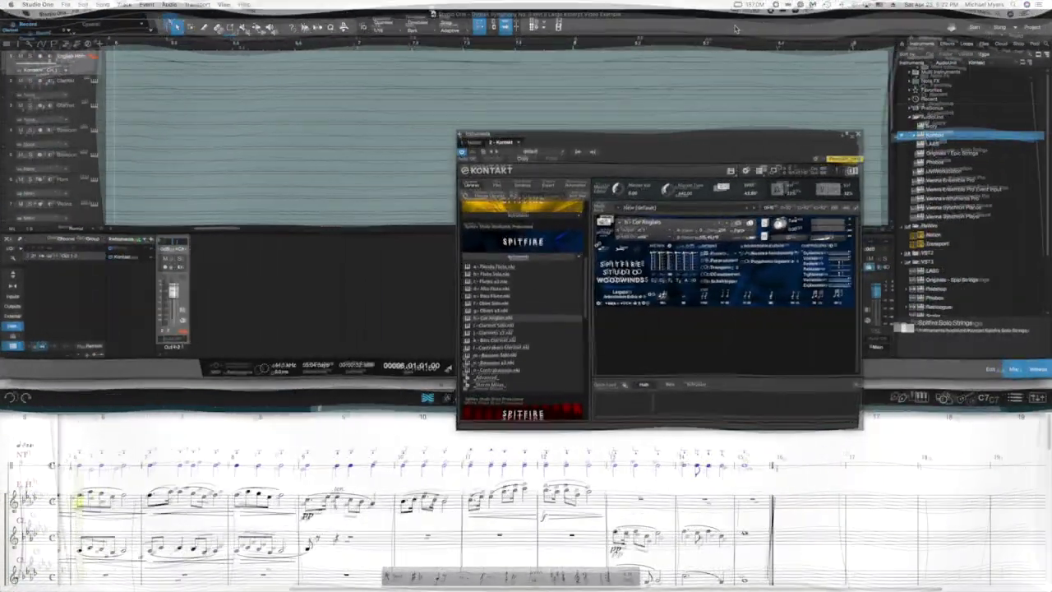
{"action": "left_click", "coordinate": [87, 100]}
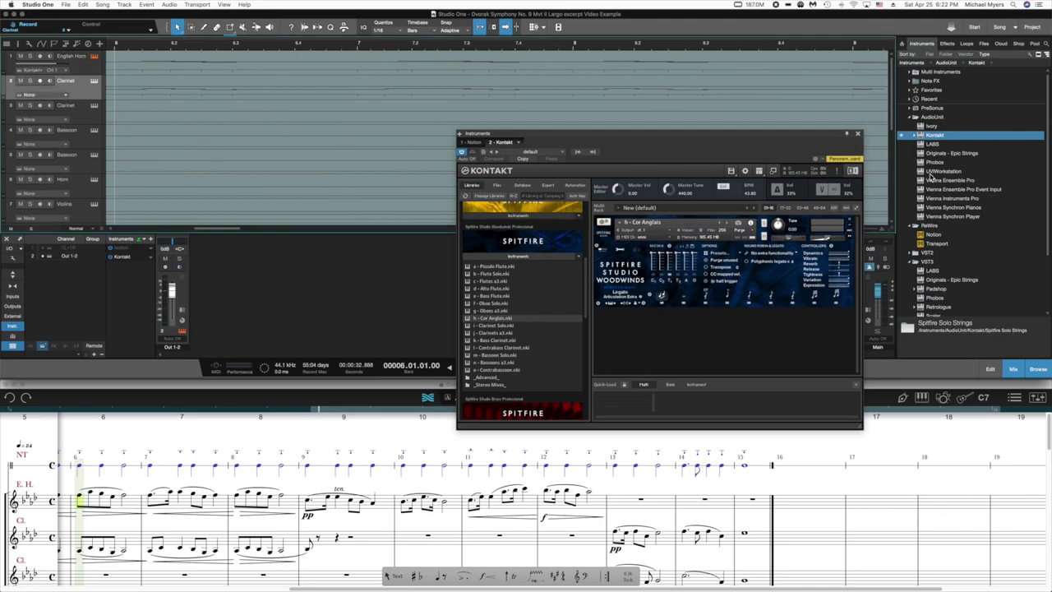
- Give the Clarinet track Kontakt with i - Clarinet Solo.nki locked to UACC, then stop playback
{"action": "left_click_drag", "start_coordinate": [932, 135], "coordinate": [90, 94]}
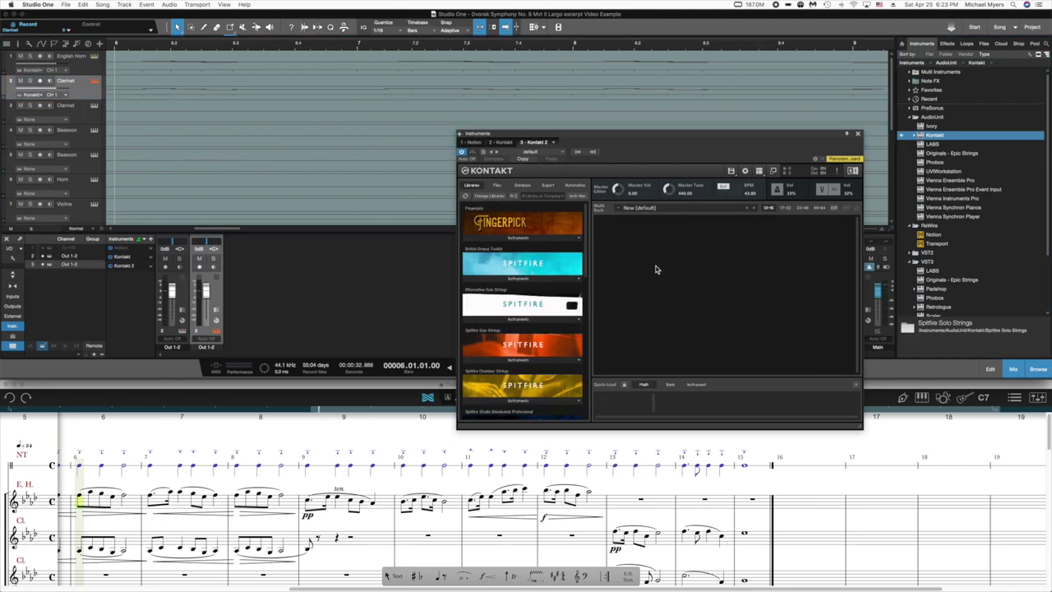
{"action": "scroll", "coordinate": [530, 323], "scroll_direction": "down", "scroll_amount": 3}
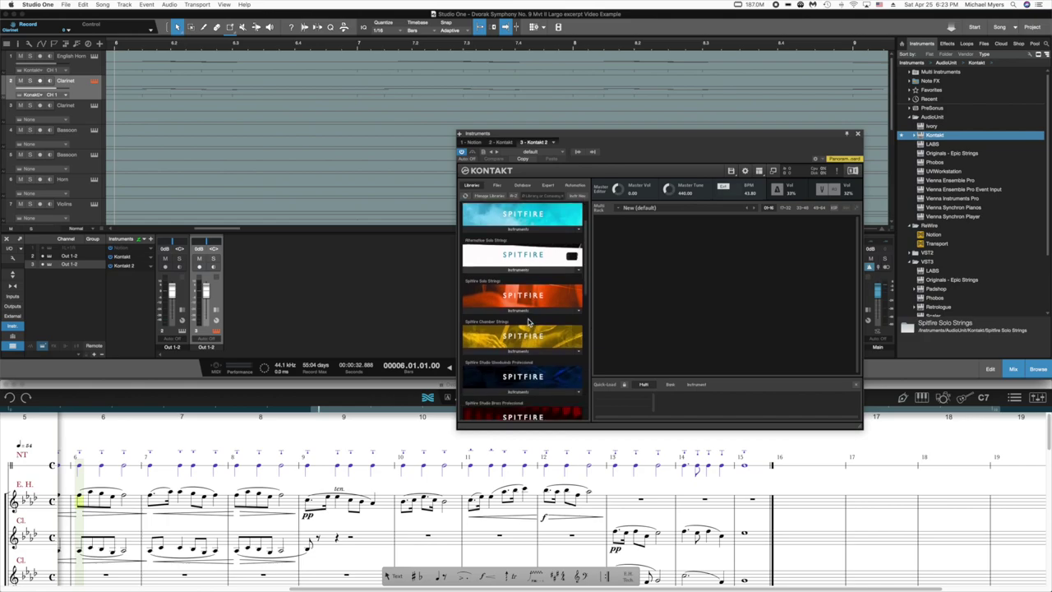
{"action": "left_click", "coordinate": [527, 392]}
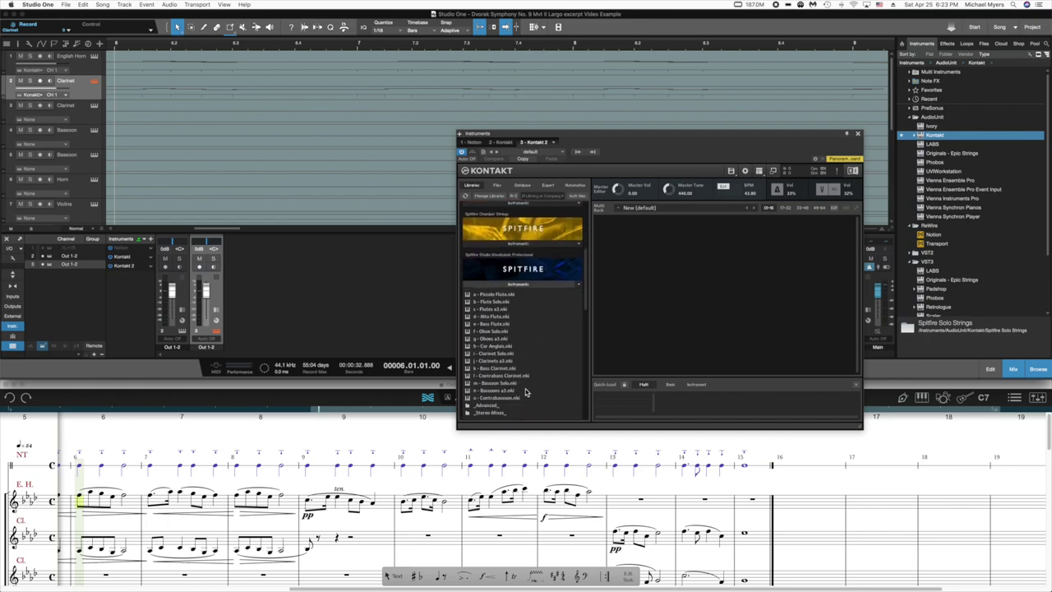
{"action": "double_click", "coordinate": [498, 354]}
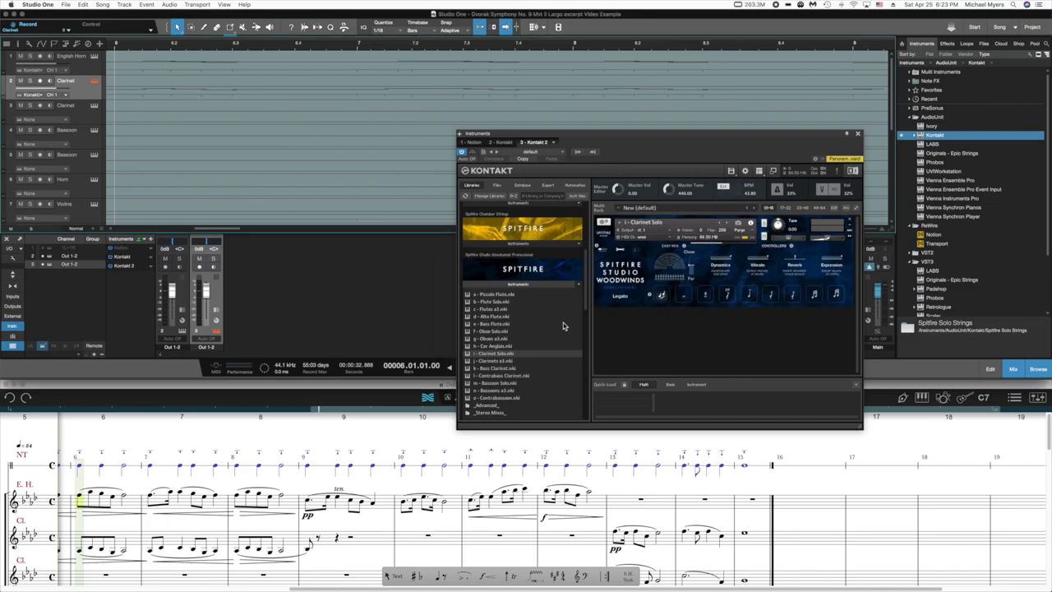
{"action": "left_click", "coordinate": [618, 253]}
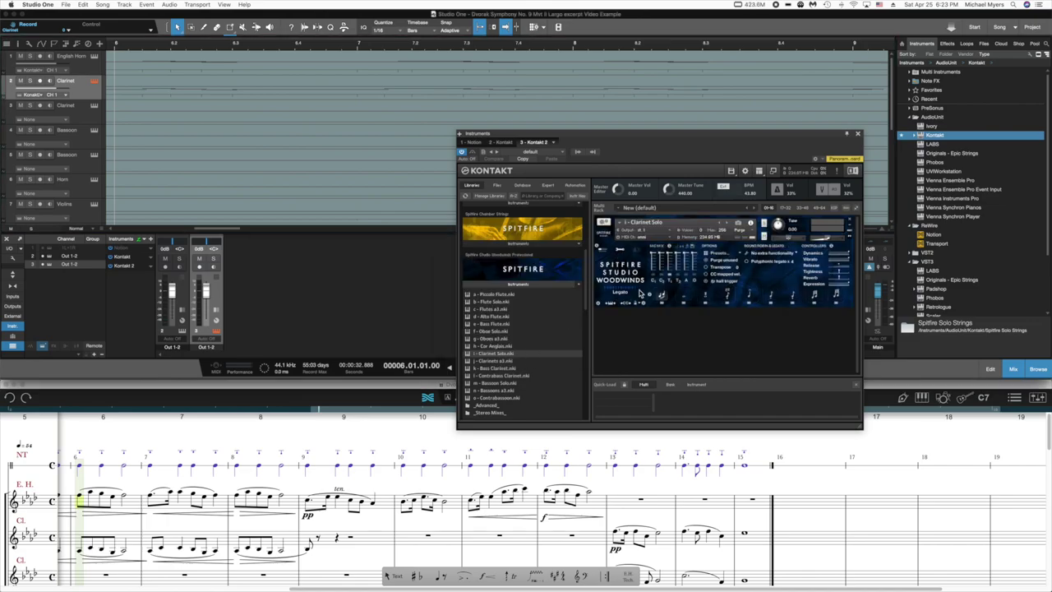
{"action": "left_click", "coordinate": [640, 304]}
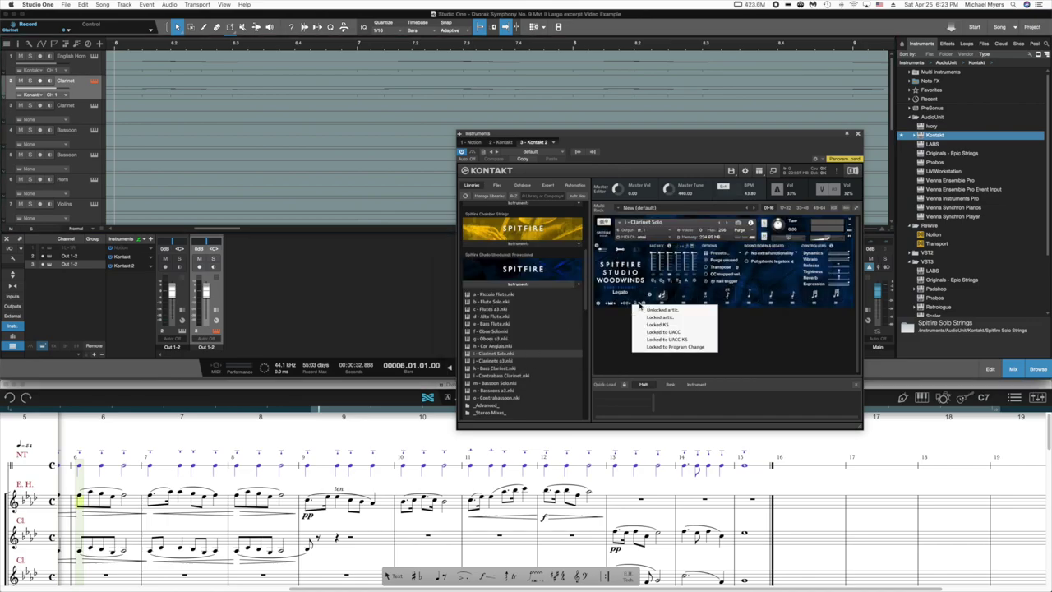
{"action": "left_click", "coordinate": [675, 336]}
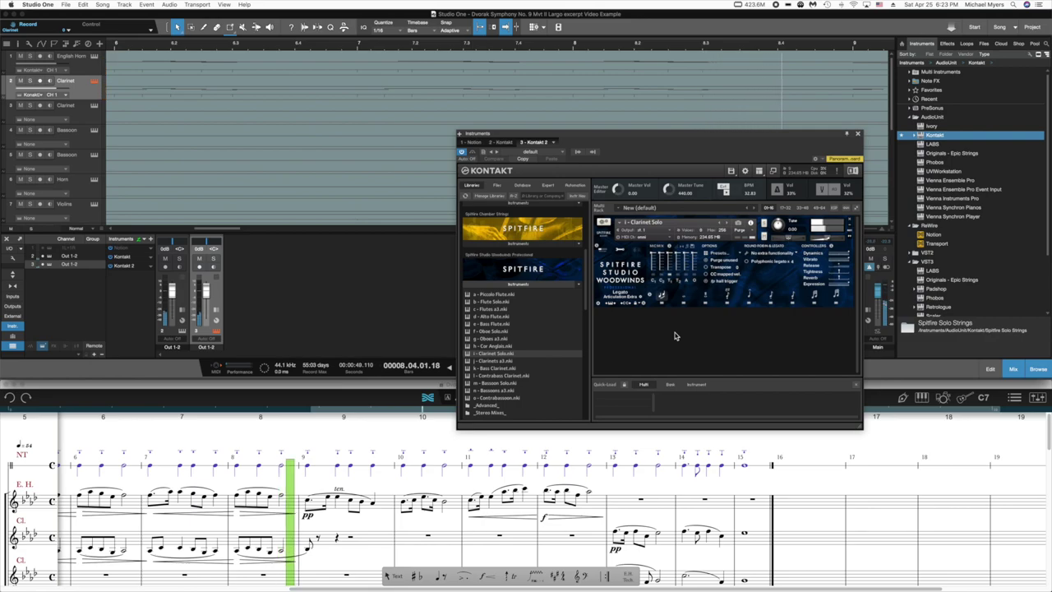
{"action": "key", "text": "space"}
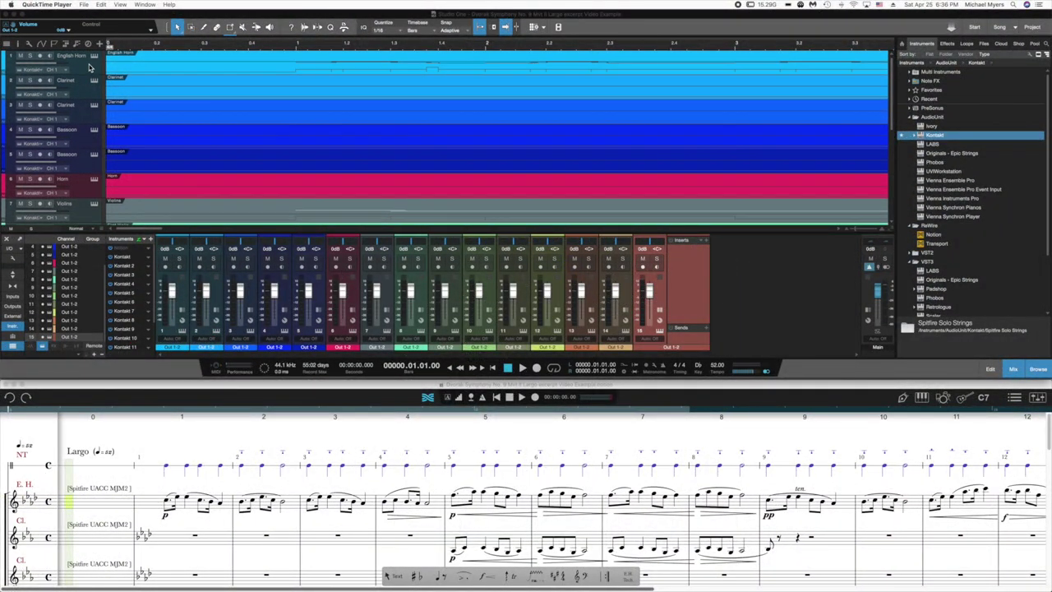
{"action": "scroll", "coordinate": [90, 67], "scroll_direction": "down", "scroll_amount": 10}
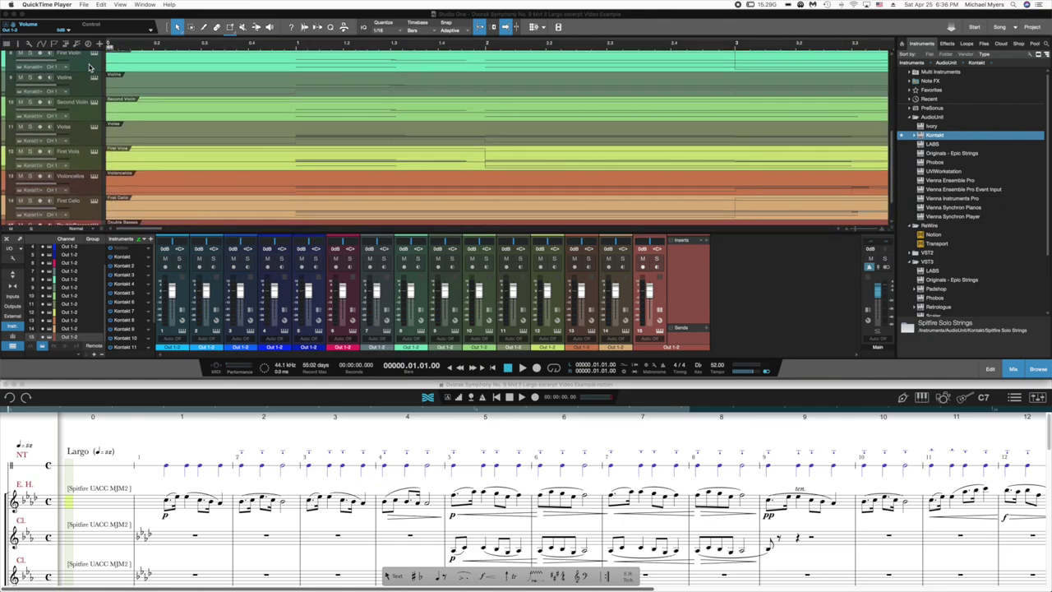
{"action": "scroll", "coordinate": [90, 67], "scroll_direction": "down", "scroll_amount": 3}
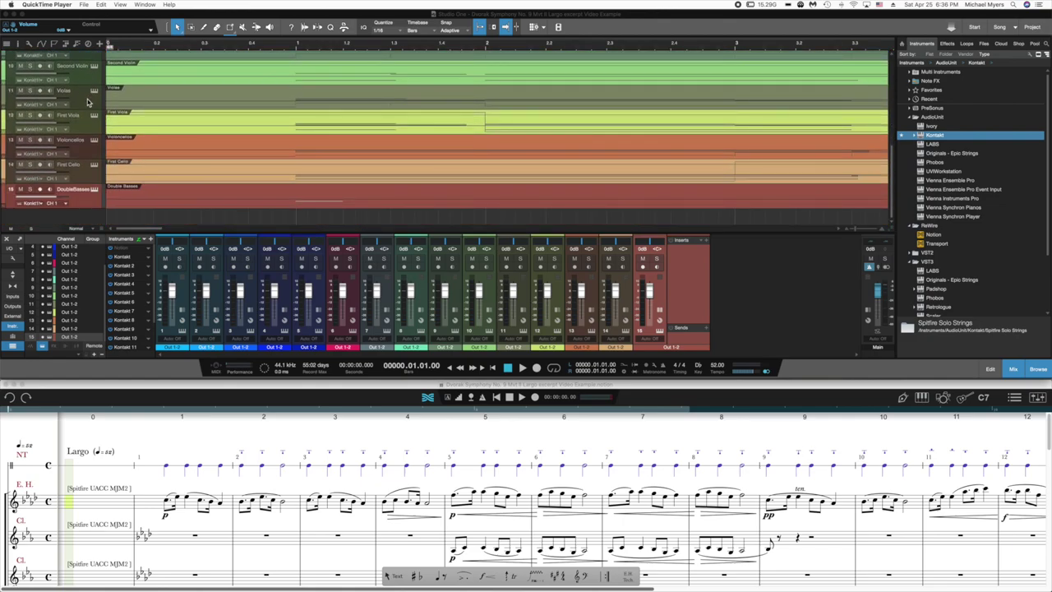
{"action": "scroll", "coordinate": [89, 102], "scroll_direction": "up", "scroll_amount": 13}
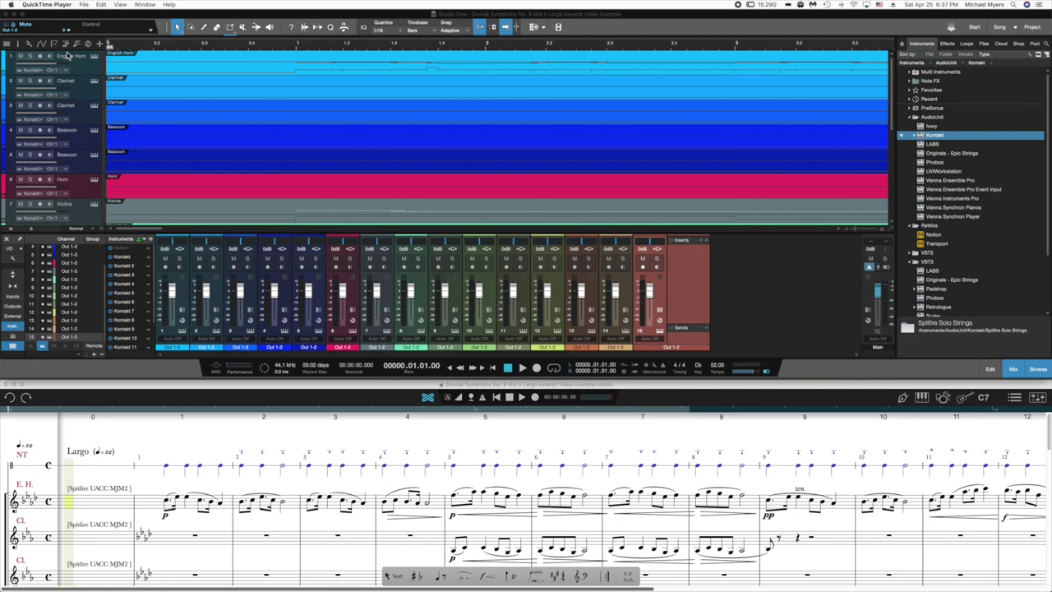
{"action": "left_click", "coordinate": [5, 63]}
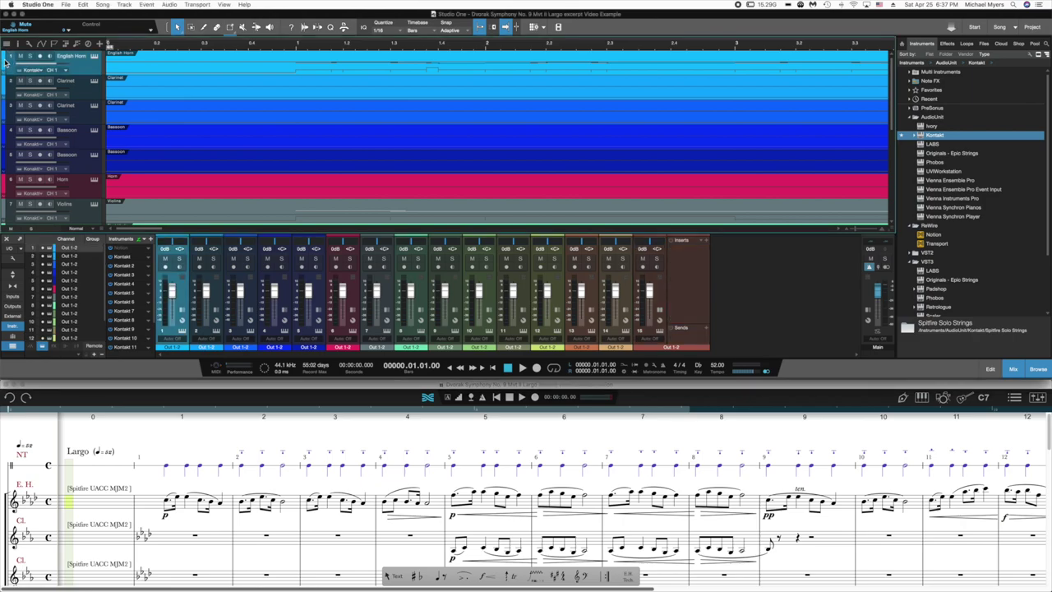
{"action": "left_click", "coordinate": [5, 63]}
{"action": "scroll", "coordinate": [91, 70], "scroll_direction": "down", "scroll_amount": 10}
- Select all tracks and apply Track Names to Channels from the track header menu
{"action": "left_click", "coordinate": [90, 206], "text": "shift"}
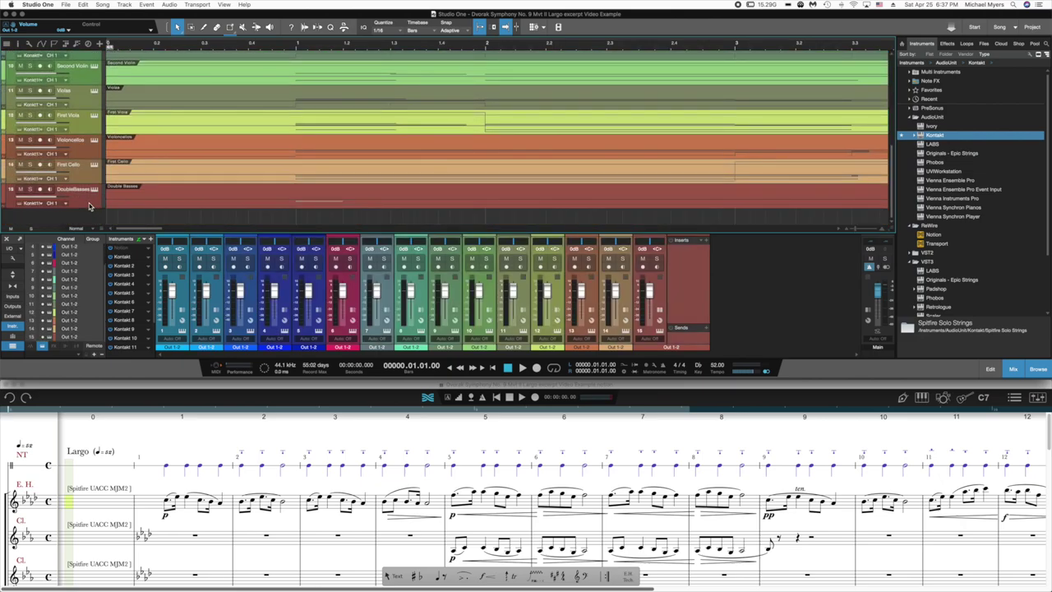
{"action": "right_click", "coordinate": [85, 171]}
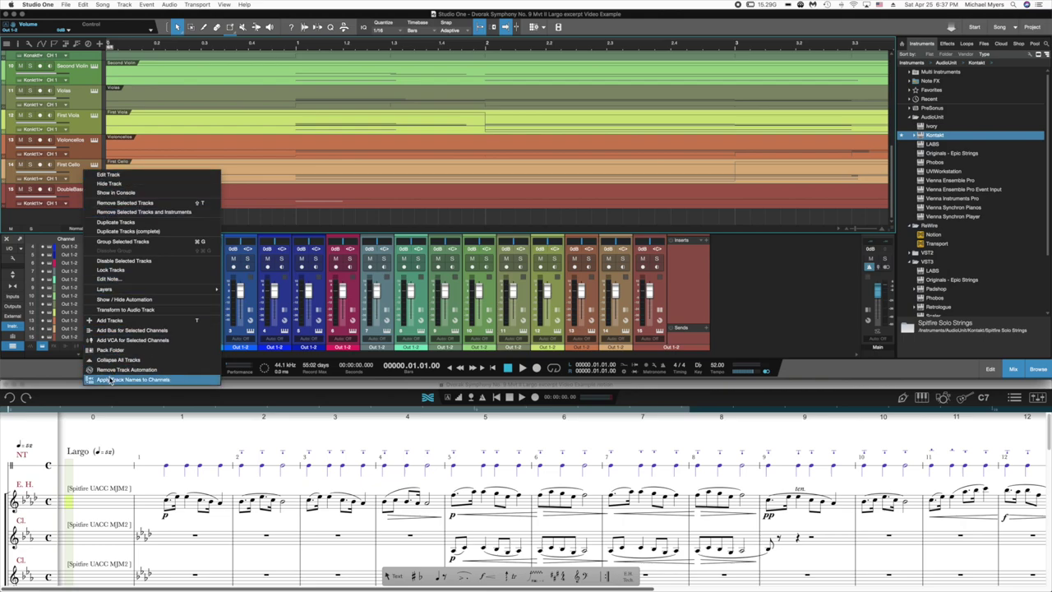
{"action": "left_click", "coordinate": [140, 380]}
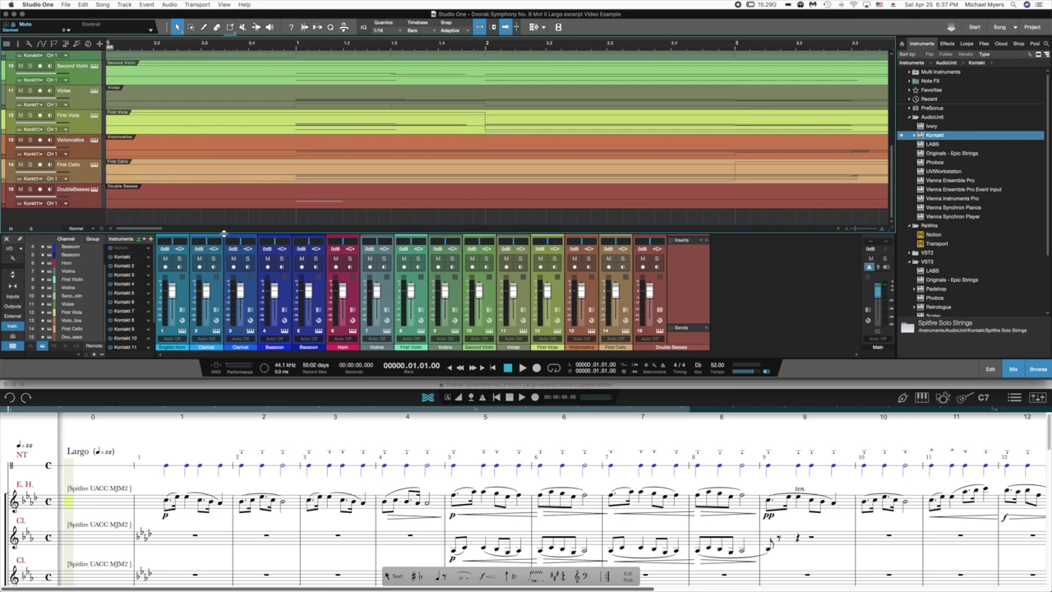
{"action": "scroll", "coordinate": [204, 220], "scroll_direction": "up", "scroll_amount": 5}
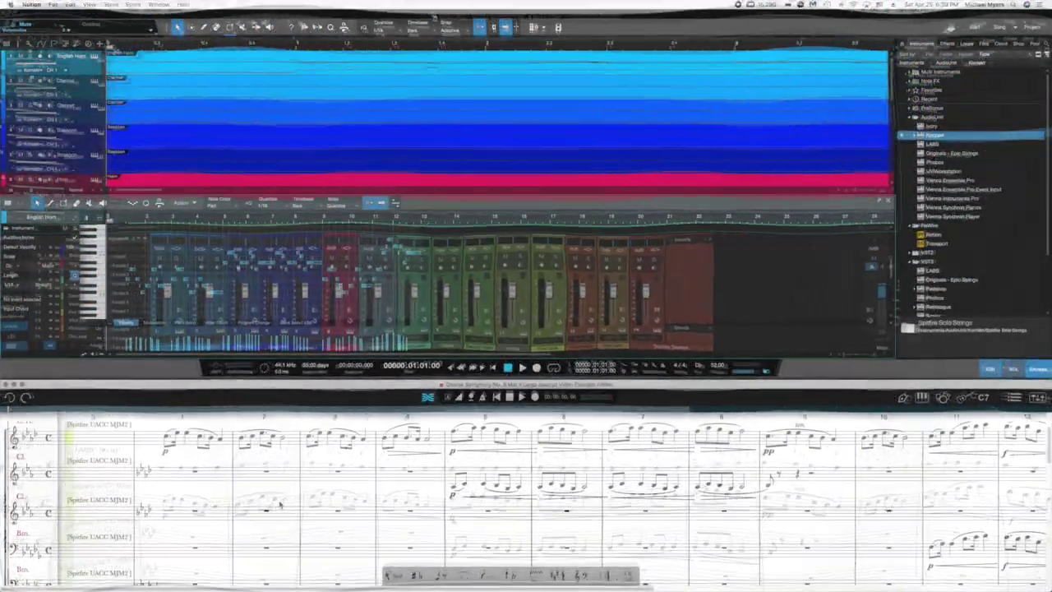
- Select the 1st Vln. staff, then Shift-add the 2nd Vln., 1st Vla. and 1st Cell. staves
{"action": "scroll", "coordinate": [279, 504], "scroll_direction": "down", "scroll_amount": 3}
{"action": "scroll", "coordinate": [279, 505], "scroll_direction": "down", "scroll_amount": 2}
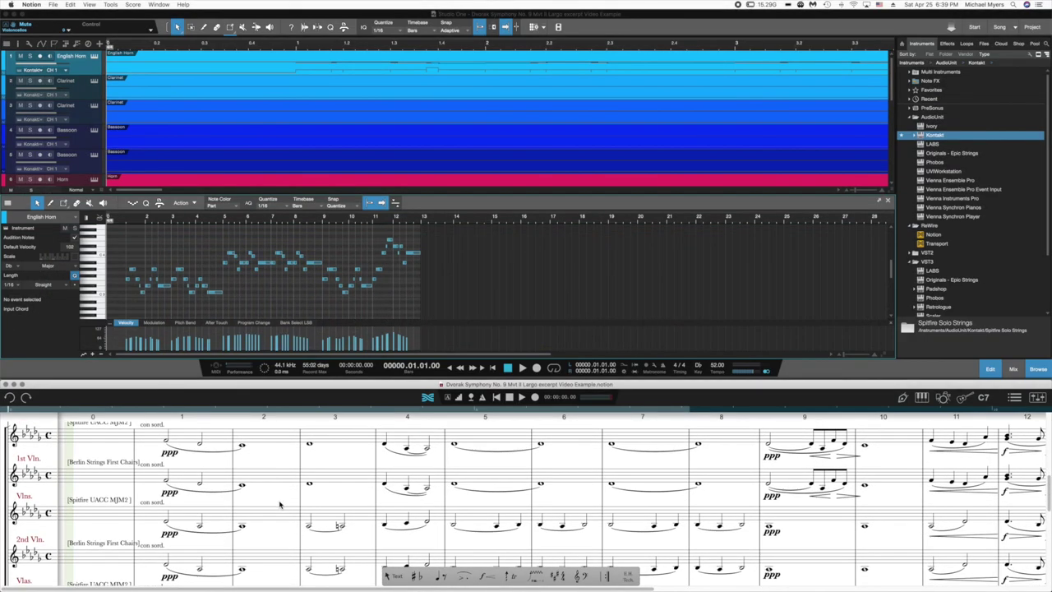
{"action": "scroll", "coordinate": [279, 505], "scroll_direction": "up", "scroll_amount": 1}
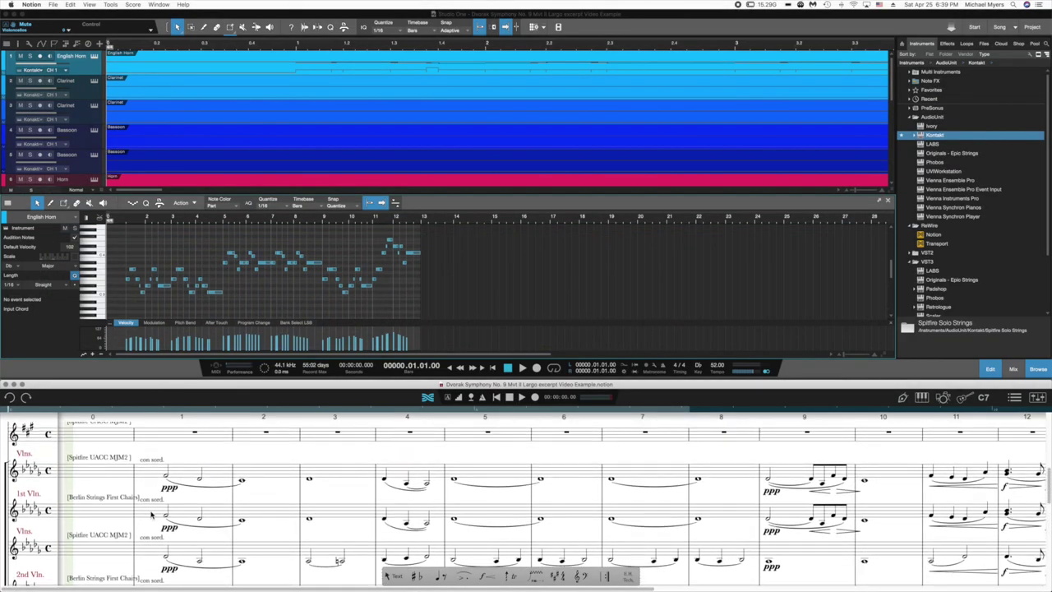
{"action": "left_click", "coordinate": [69, 513]}
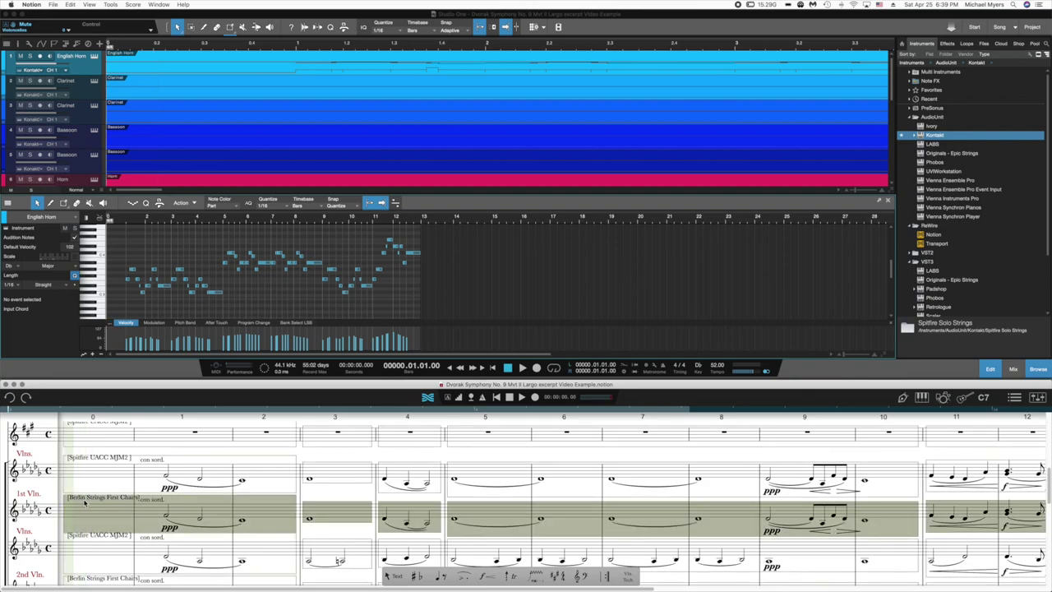
{"action": "scroll", "coordinate": [85, 503], "scroll_direction": "down", "scroll_amount": 3}
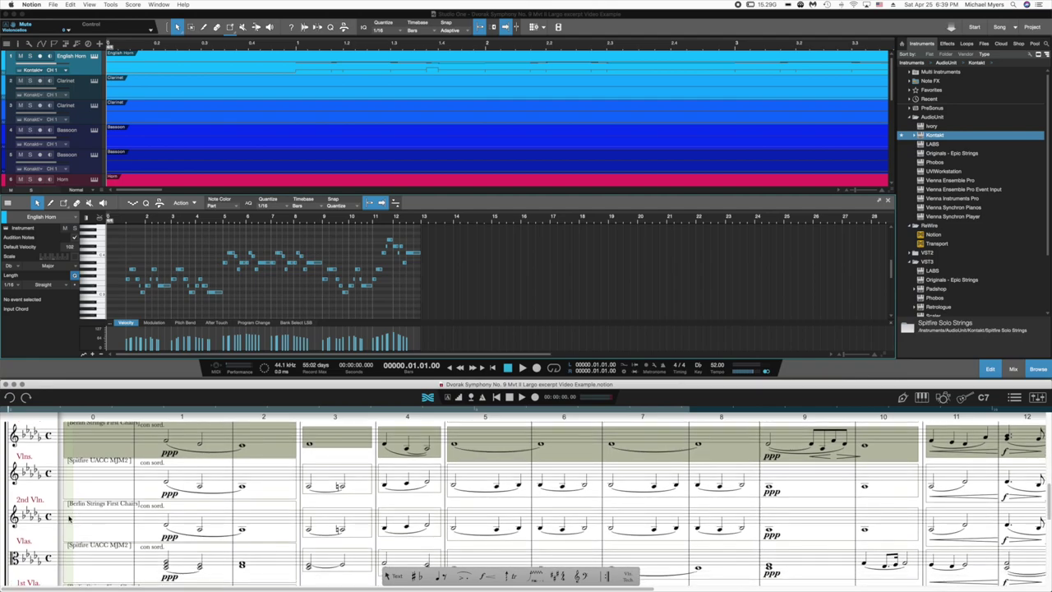
{"action": "left_click", "coordinate": [69, 518], "text": "super"}
{"action": "scroll", "coordinate": [70, 518], "scroll_direction": "down", "scroll_amount": 3}
{"action": "left_click", "coordinate": [69, 518], "text": "super"}
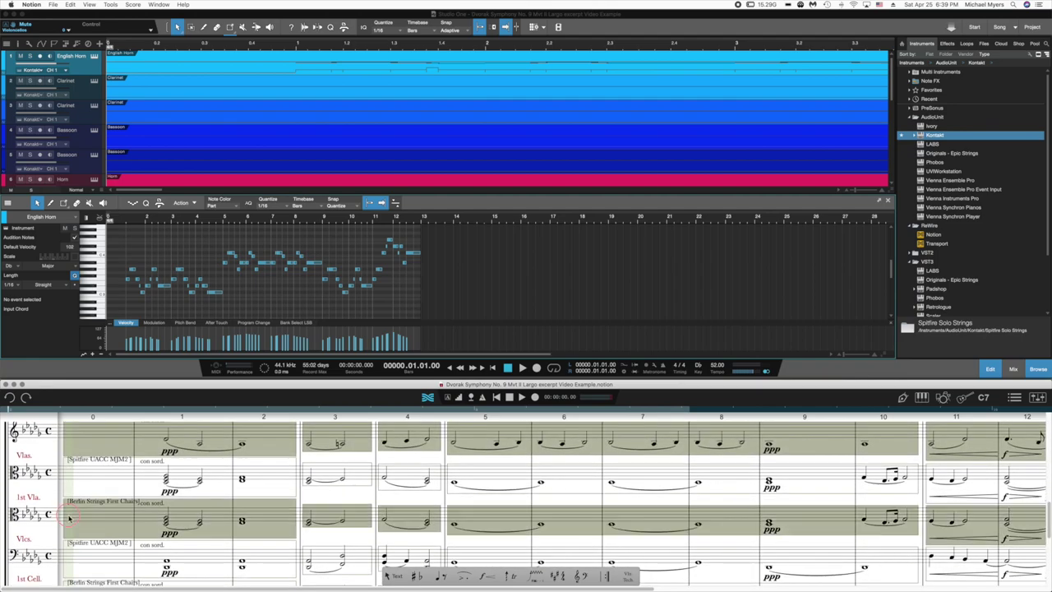
{"action": "scroll", "coordinate": [69, 518], "scroll_direction": "down", "scroll_amount": 1}
{"action": "scroll", "coordinate": [69, 519], "scroll_direction": "down", "scroll_amount": 2}
{"action": "left_click", "coordinate": [70, 525], "text": "super"}
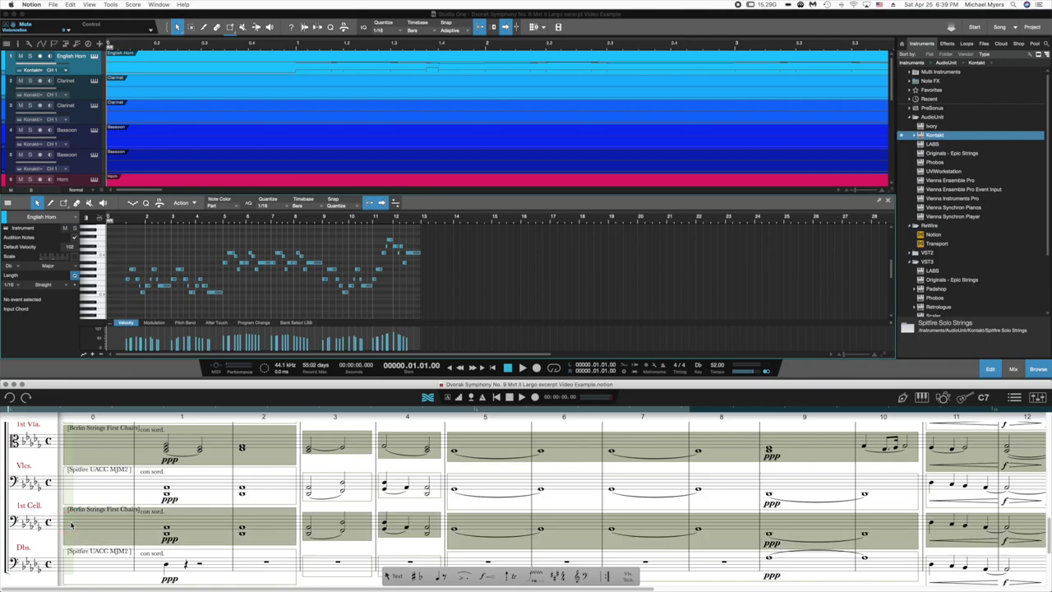
- Apply Randomize Events with note beginnings at 4% and note endings at 7%, then deselect and play
{"action": "right_click", "coordinate": [71, 526]}
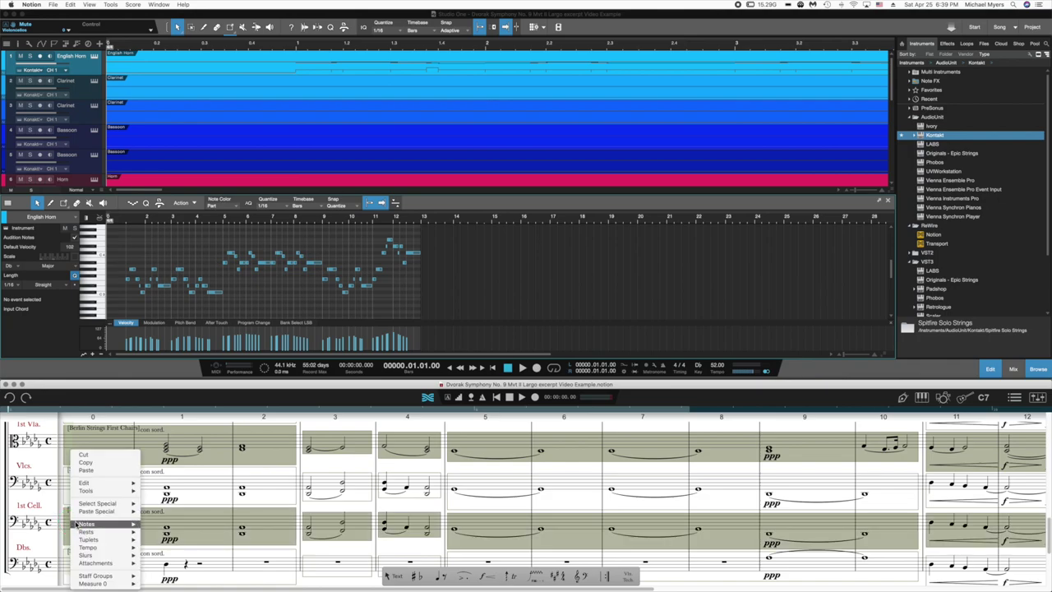
{"action": "mouse_move", "coordinate": [94, 525]}
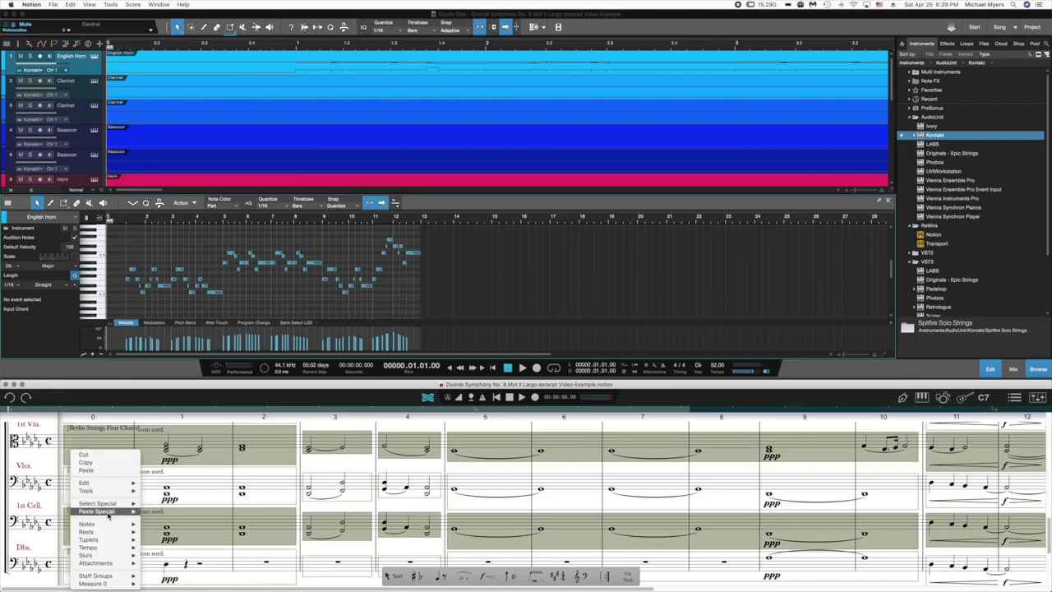
{"action": "mouse_move", "coordinate": [108, 490]}
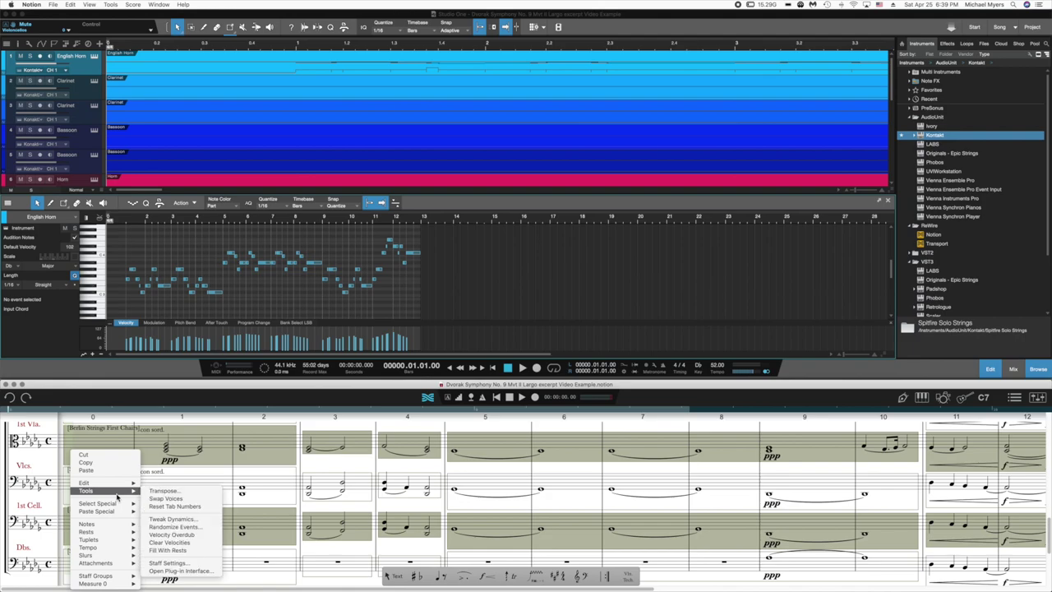
{"action": "left_click", "coordinate": [174, 526]}
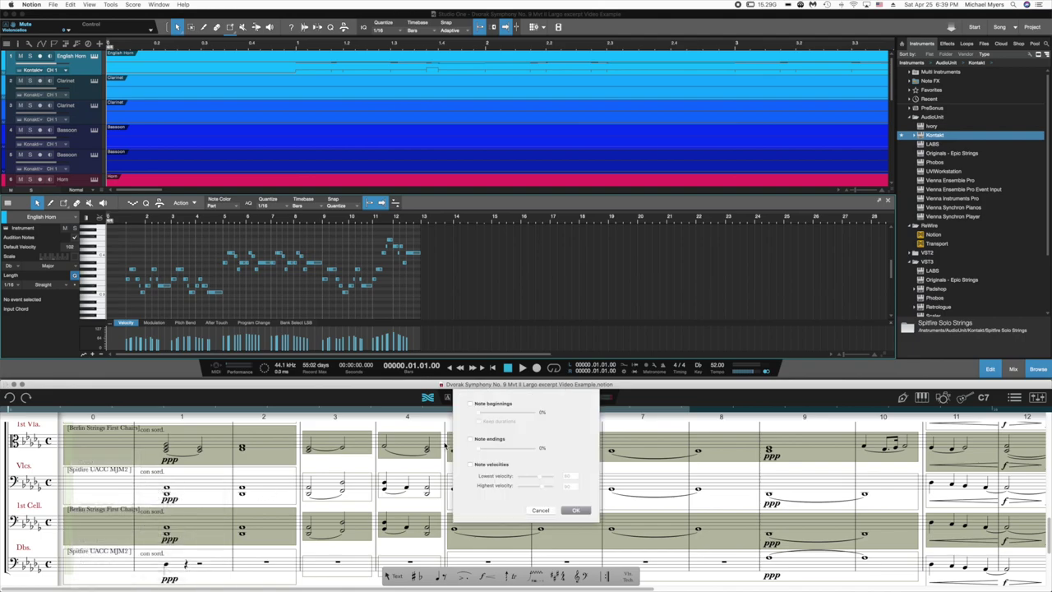
{"action": "left_click", "coordinate": [470, 403]}
{"action": "left_click_drag", "start_coordinate": [480, 415], "coordinate": [481, 415]}
{"action": "left_click", "coordinate": [472, 439]}
{"action": "left_click_drag", "start_coordinate": [478, 452], "coordinate": [482, 451]}
{"action": "left_click", "coordinate": [575, 511]}
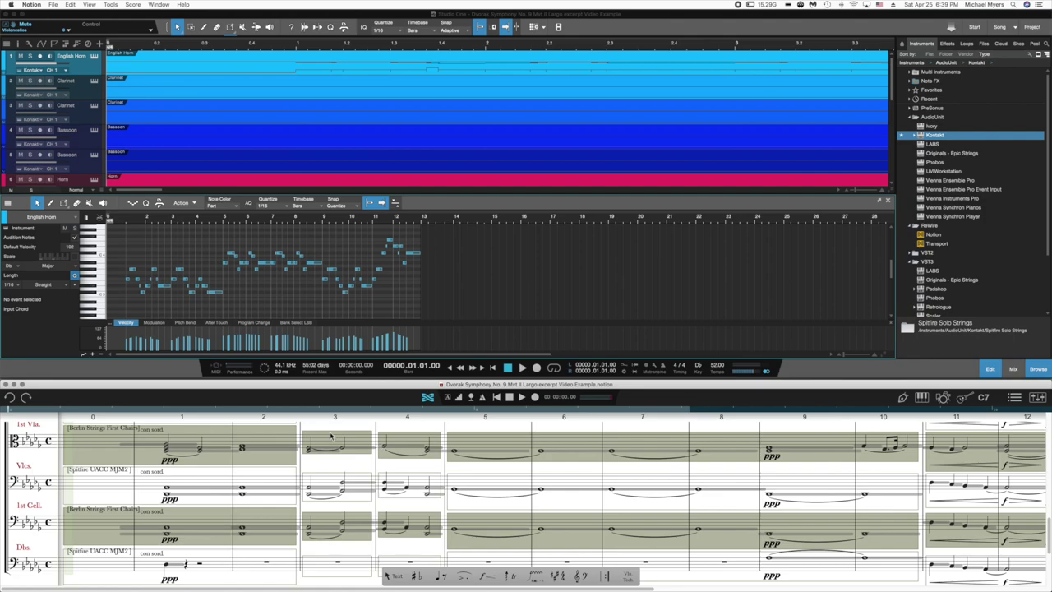
{"action": "key", "text": "Escape"}
{"action": "key", "text": "space"}
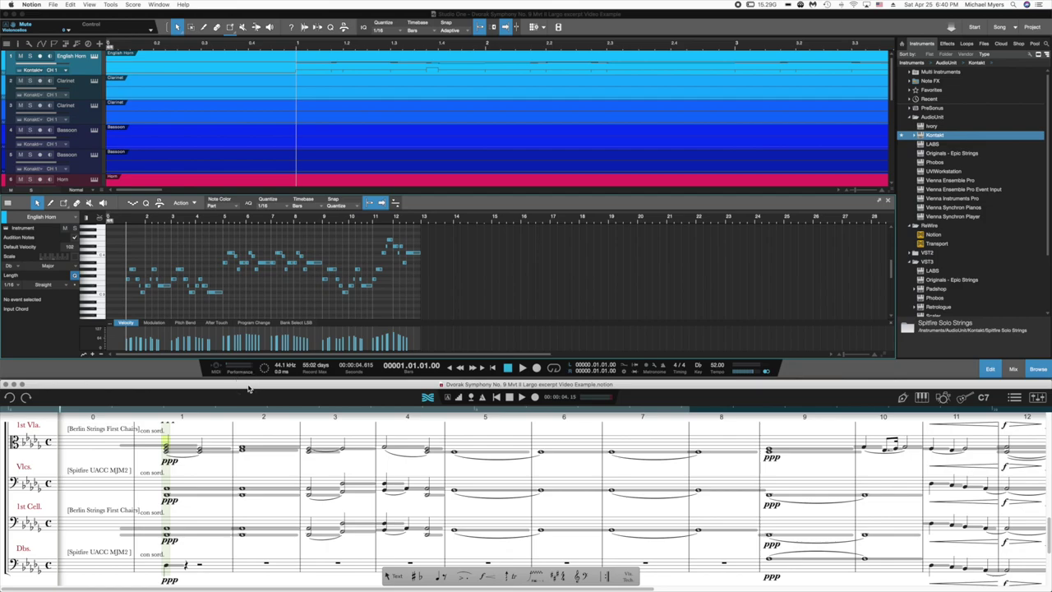
- Use File > Send to Studio One with Merge into open document checked, and send the notes
{"action": "left_click", "coordinate": [55, 5]}
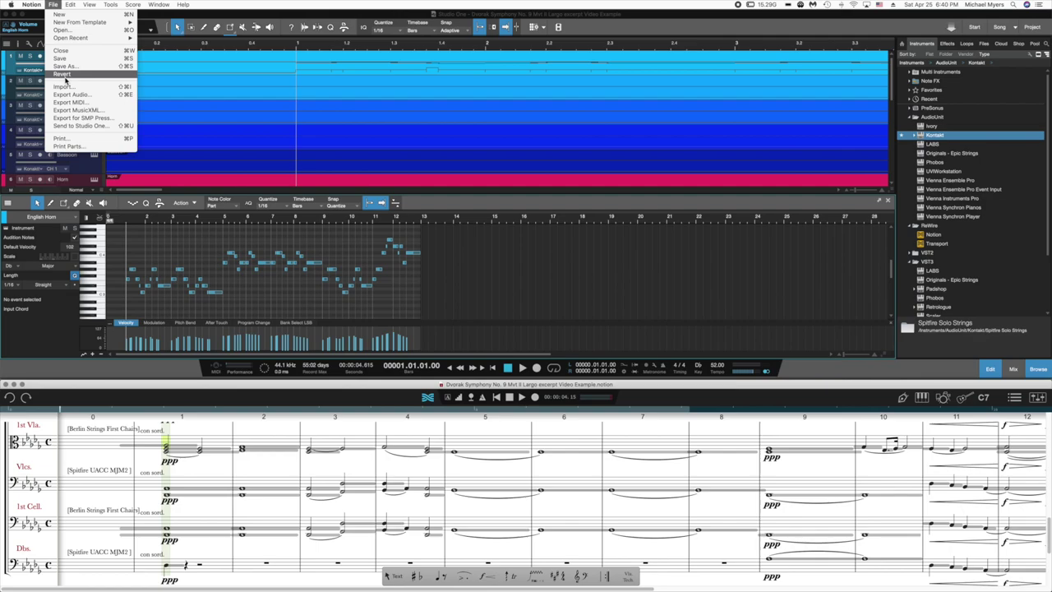
{"action": "left_click", "coordinate": [86, 127]}
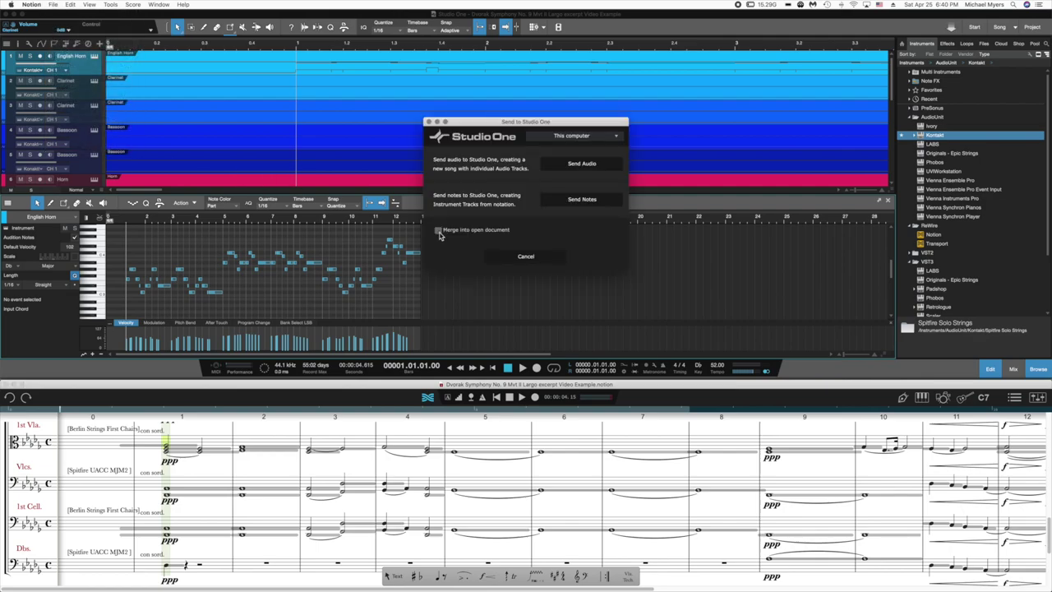
{"action": "left_click", "coordinate": [438, 230]}
{"action": "left_click", "coordinate": [438, 231]}
{"action": "left_click", "coordinate": [575, 200]}
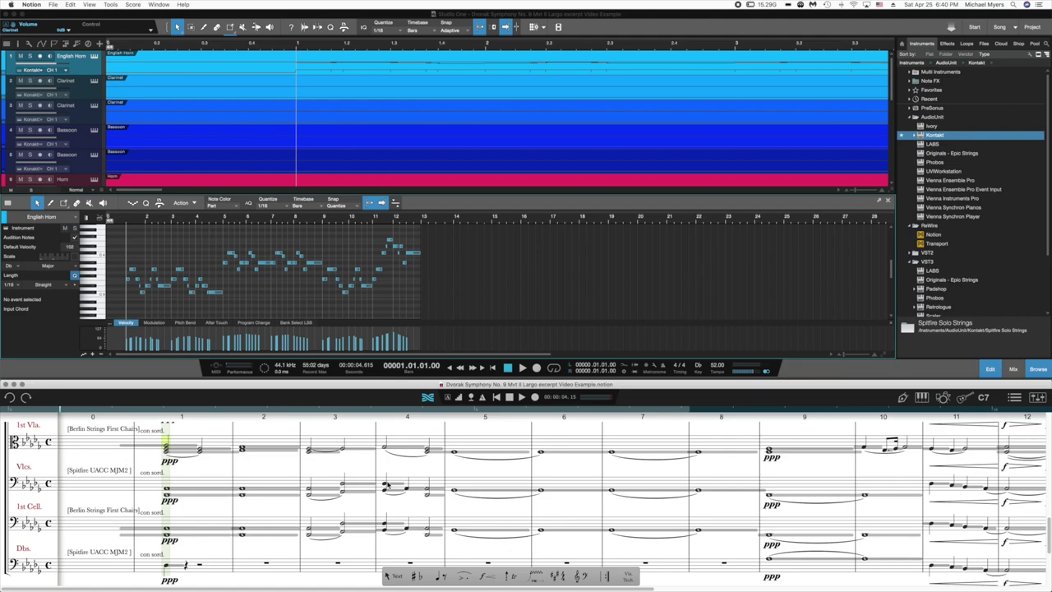
{"action": "scroll", "coordinate": [354, 532], "scroll_direction": "down", "scroll_amount": 1}
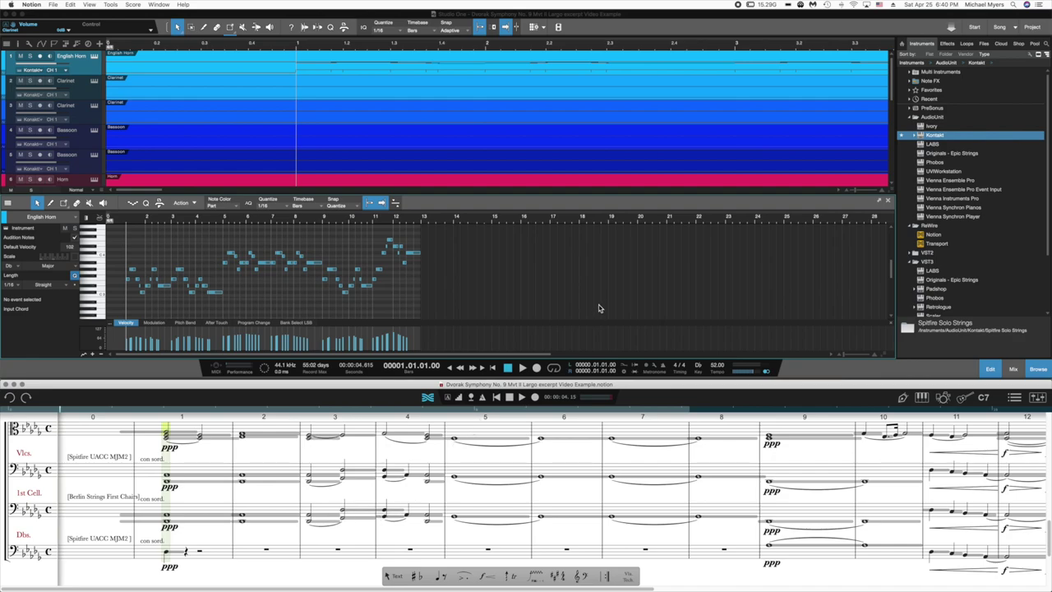
{"action": "scroll", "coordinate": [585, 304], "scroll_direction": "up", "scroll_amount": 3}
{"action": "scroll", "coordinate": [586, 304], "scroll_direction": "up", "scroll_amount": 2}
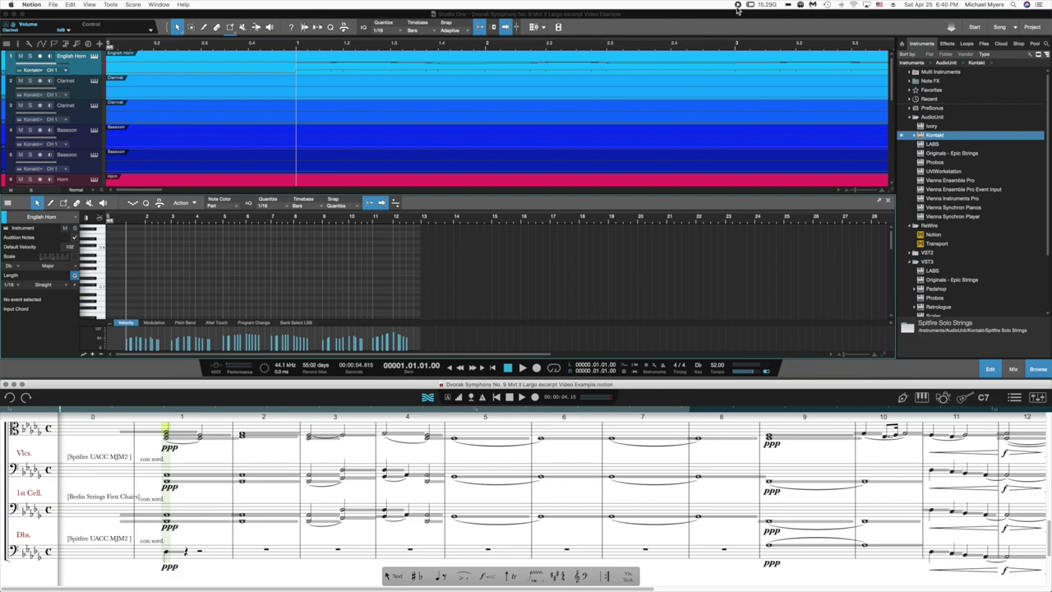
- Return Studio One to the start, play the song, and switch to the Mix console
{"action": "left_click", "coordinate": [492, 367]}
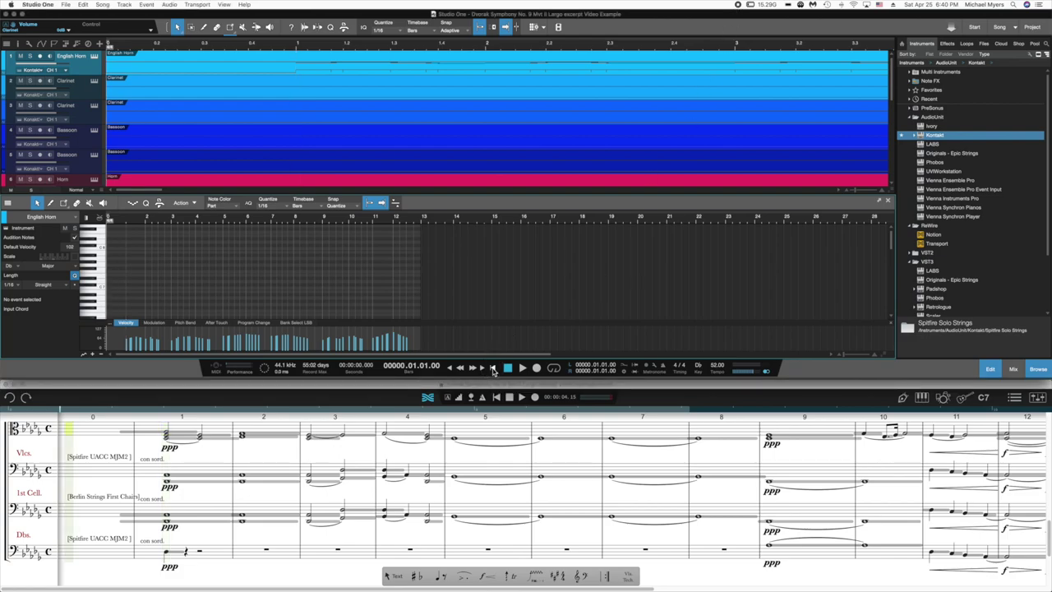
{"action": "scroll", "coordinate": [488, 420], "scroll_direction": "up", "scroll_amount": 5}
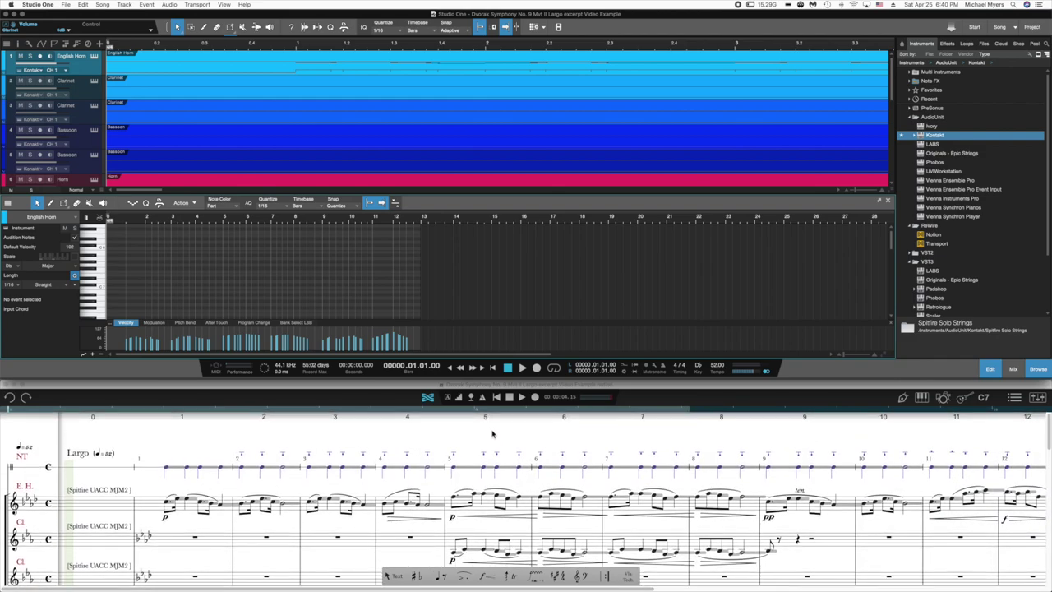
{"action": "key", "text": "space"}
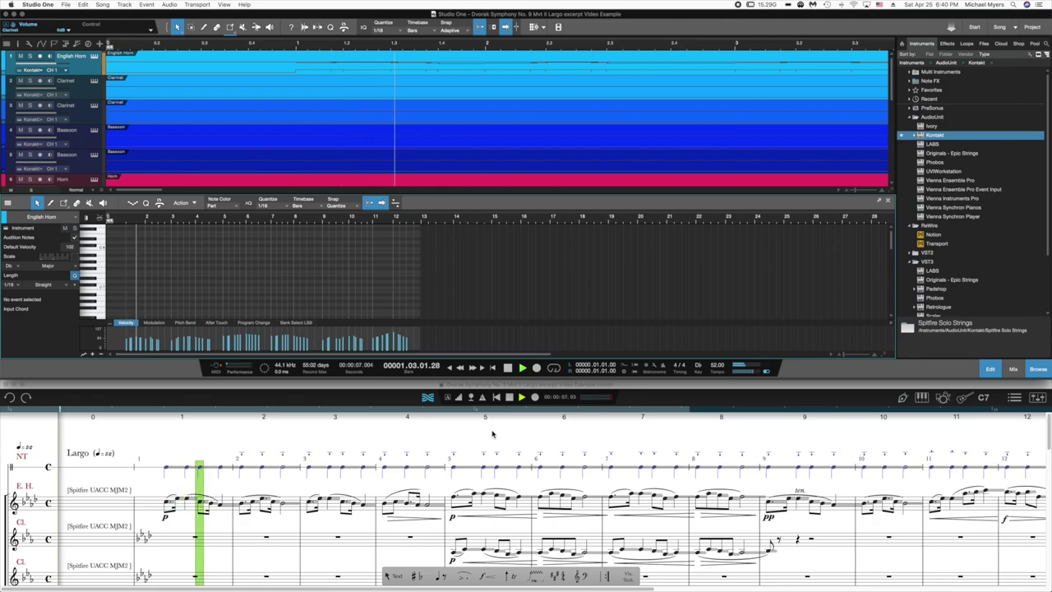
{"action": "scroll", "coordinate": [492, 433], "scroll_direction": "down", "scroll_amount": 5}
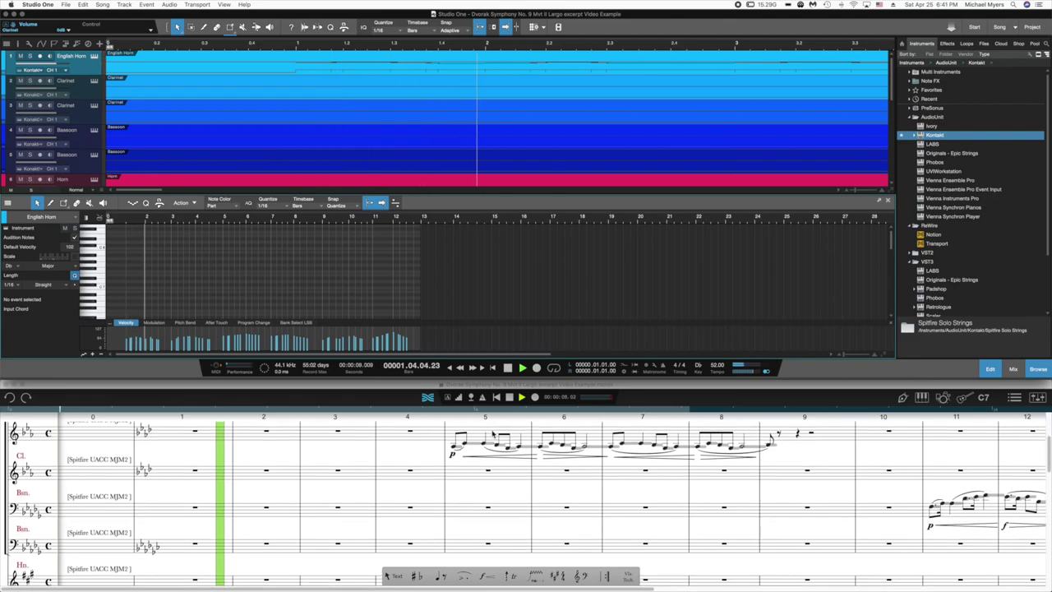
{"action": "scroll", "coordinate": [493, 433], "scroll_direction": "down", "scroll_amount": 10}
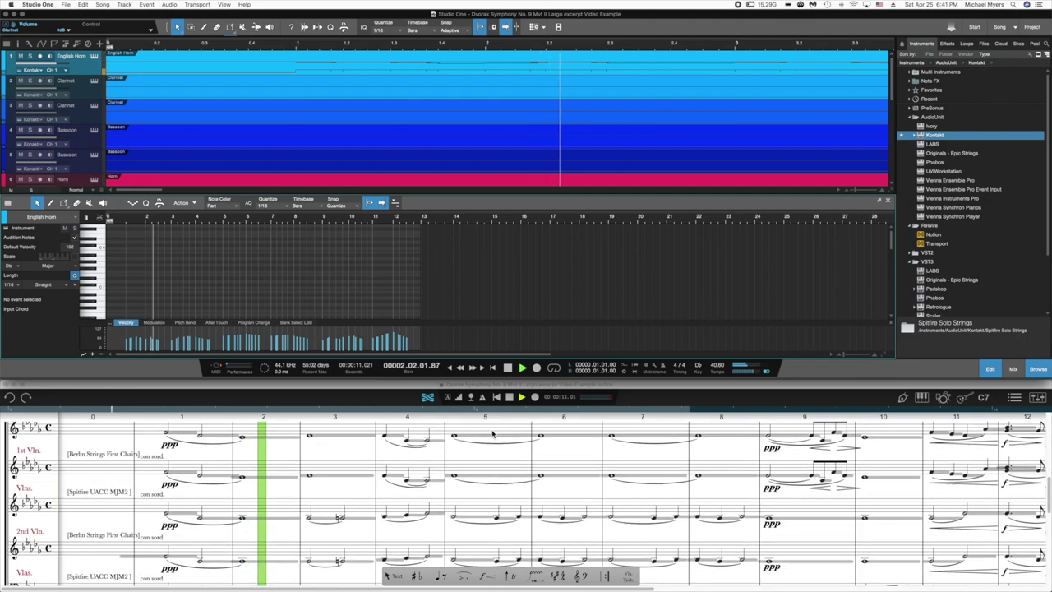
{"action": "scroll", "coordinate": [492, 433], "scroll_direction": "down", "scroll_amount": 10}
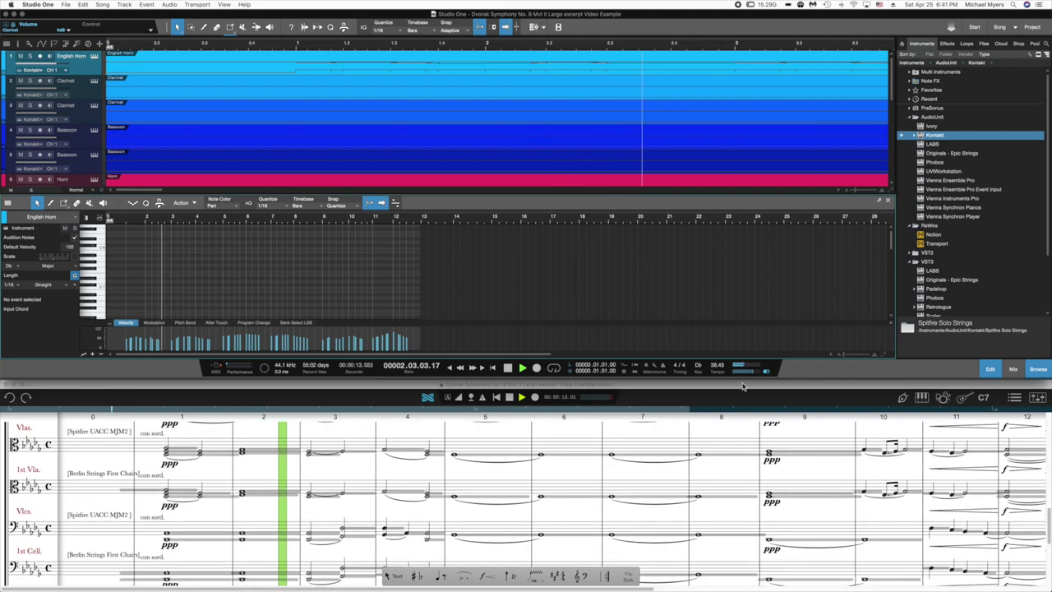
{"action": "left_click", "coordinate": [1012, 368]}
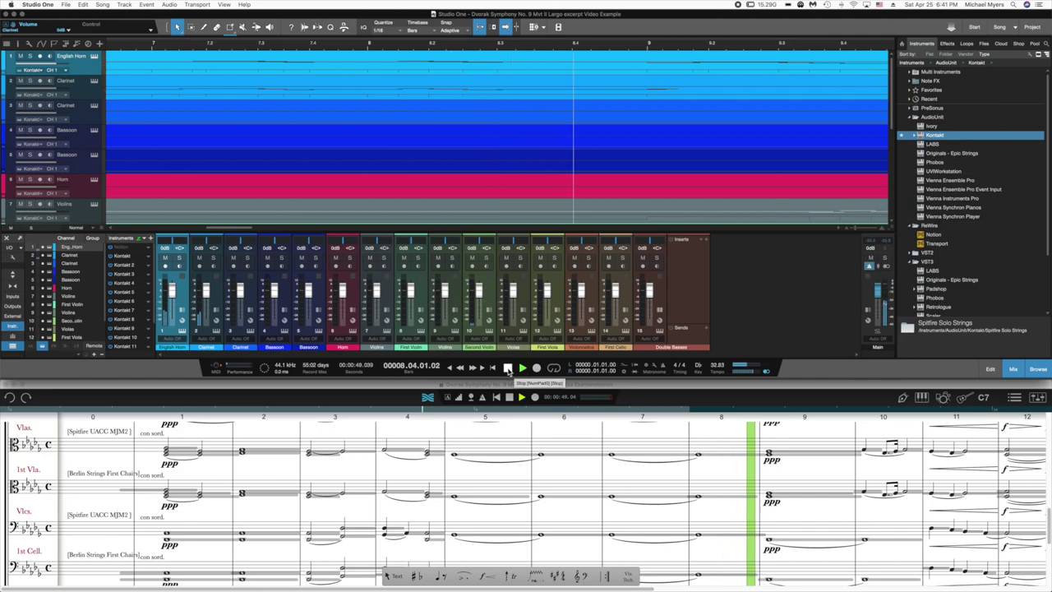
- Stop Studio One playback with the transport Stop button
{"action": "left_click", "coordinate": [508, 368]}
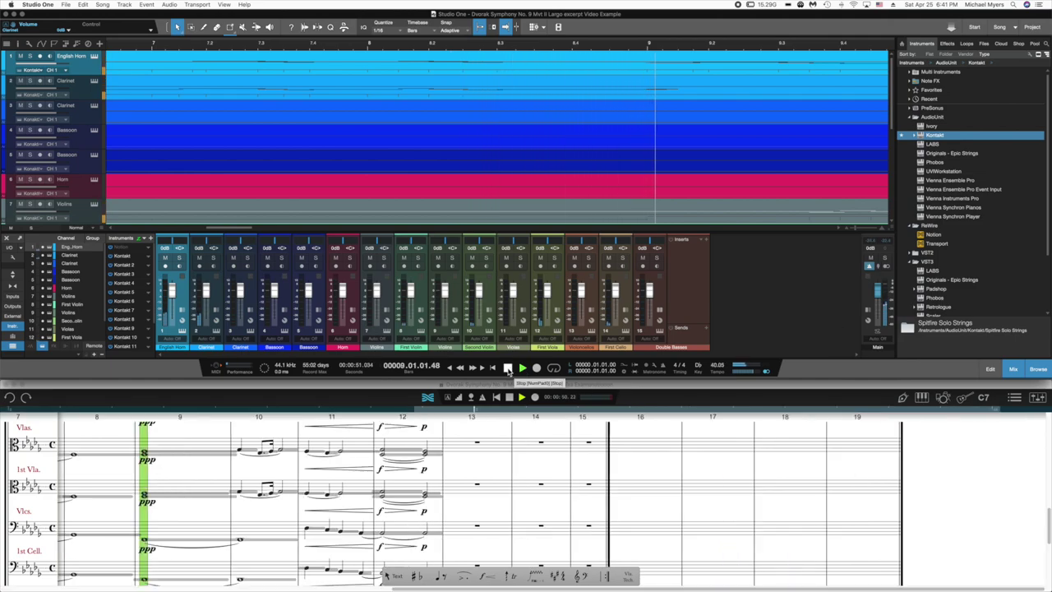